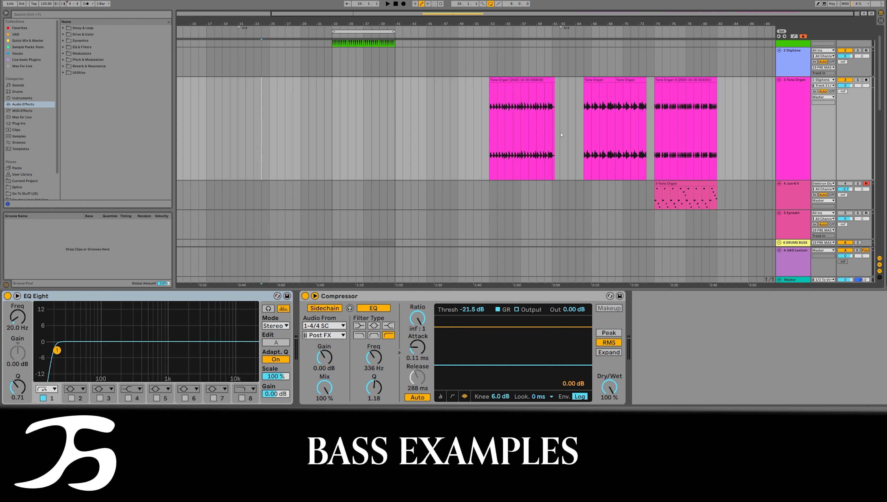
Play the beginnings of the three recorded Tone Organ clips one after another to hear each bass part.
{"action": "left_click", "coordinate": [491, 142]}
{"action": "key", "text": "space"}
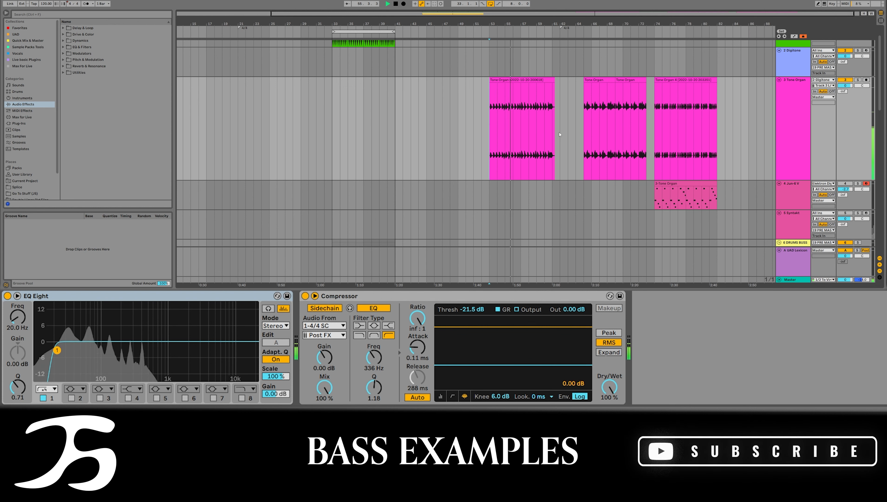
{"action": "key", "text": "space"}
{"action": "left_click", "coordinate": [582, 132]}
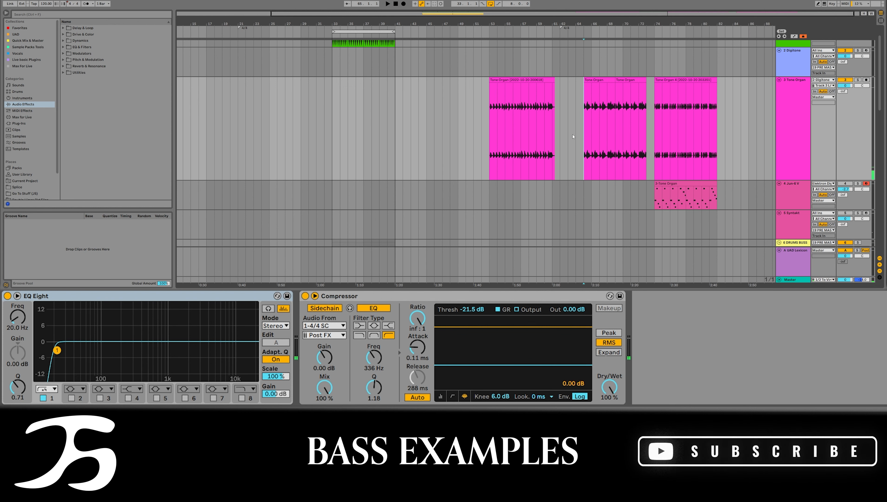
{"action": "key", "text": "space"}
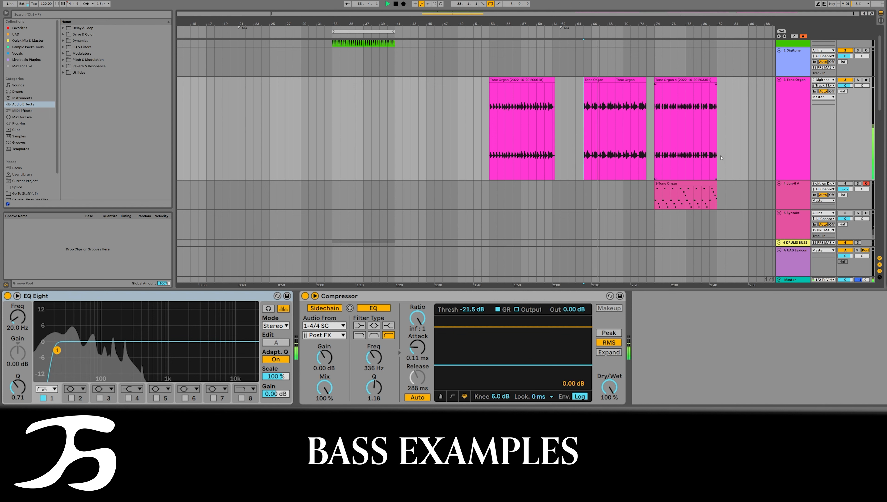
{"action": "key", "text": "space"}
{"action": "left_click", "coordinate": [654, 134]}
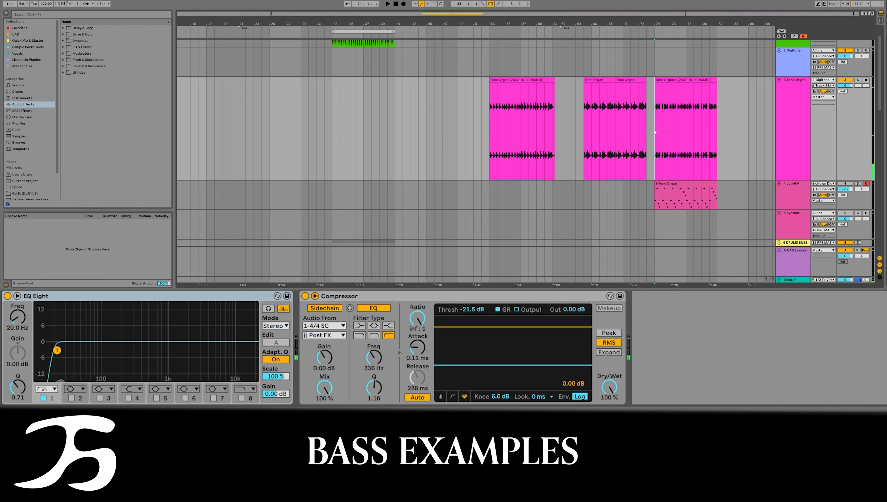
{"action": "key", "text": "space"}
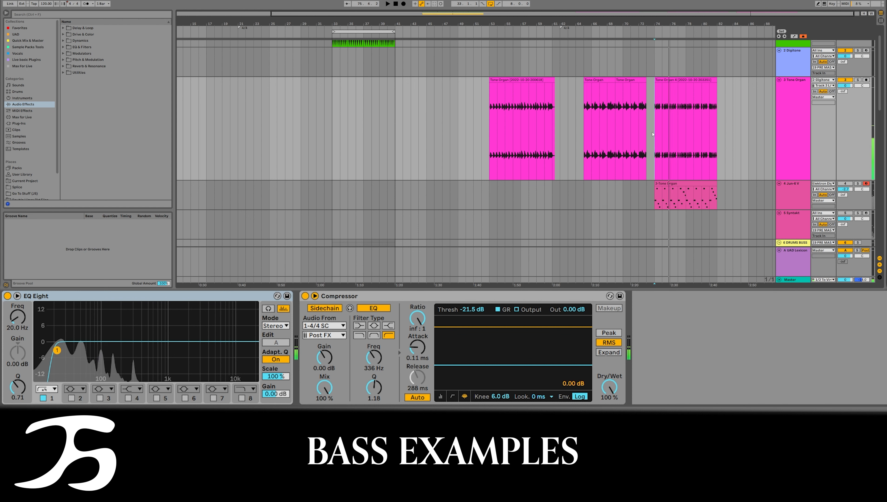
Move the first Tone Organ clip to bar 33, beneath the loop range, and play it with the drums.
{"action": "left_click_drag", "start_coordinate": [521, 80], "coordinate": [362, 88]}
{"action": "left_click", "coordinate": [326, 118]}
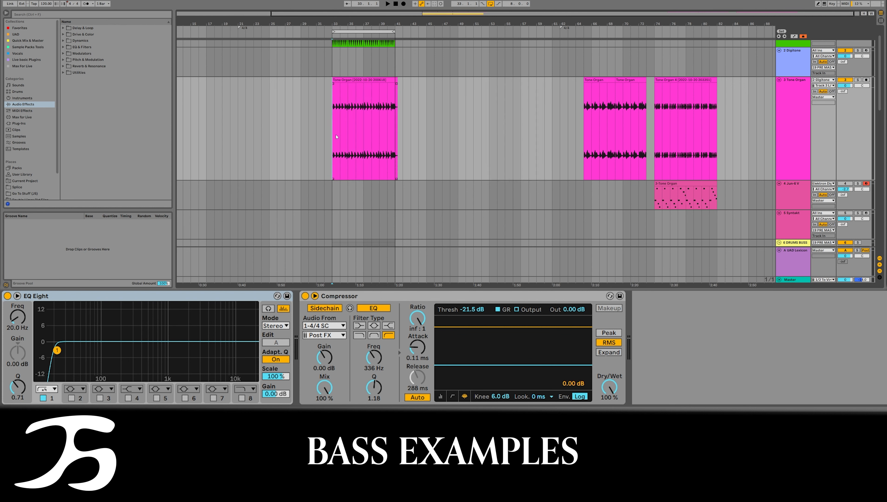
{"action": "key", "text": "space"}
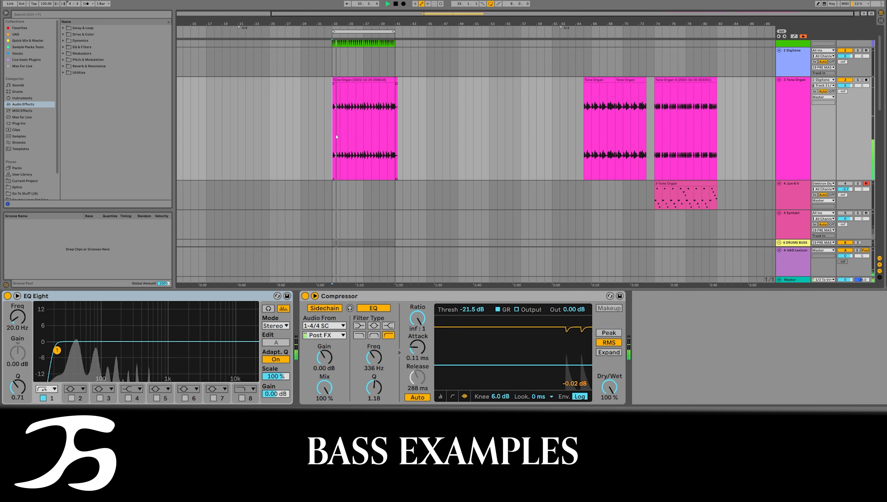
Lower the output trim in the UAD Oxford Limiter on the DRUMS BUSS group.
{"action": "scroll", "coordinate": [598, 151], "scroll_direction": "down", "scroll_amount": 3}
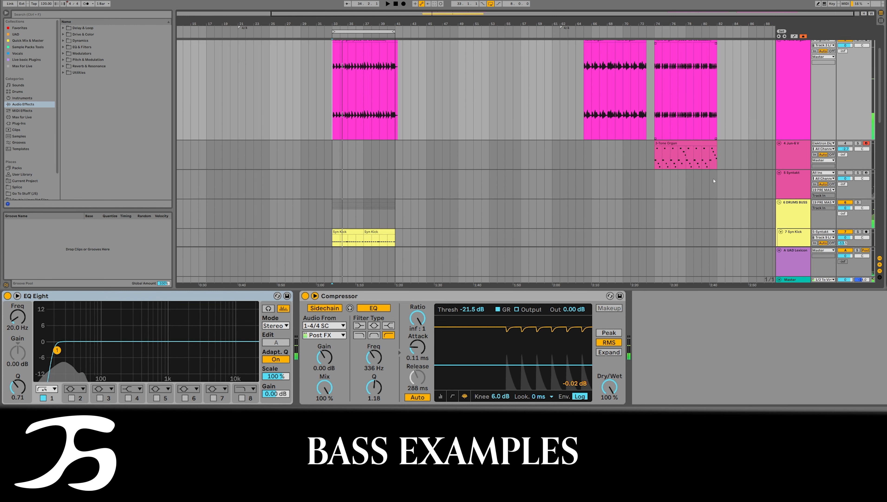
{"action": "left_click_drag", "start_coordinate": [851, 188], "coordinate": [850, 200]}
{"action": "scroll", "coordinate": [855, 214], "scroll_direction": "up", "scroll_amount": 3}
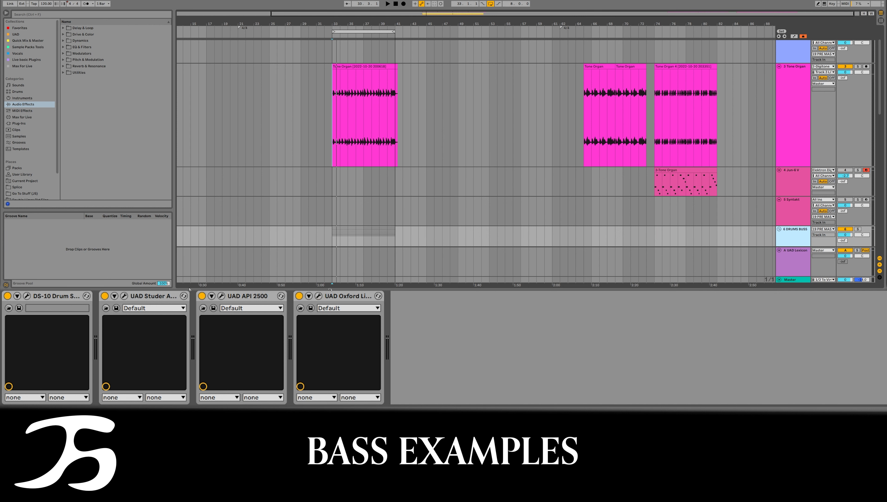
{"action": "left_click", "coordinate": [319, 296]}
{"action": "left_click_drag", "start_coordinate": [575, 229], "coordinate": [576, 239]}
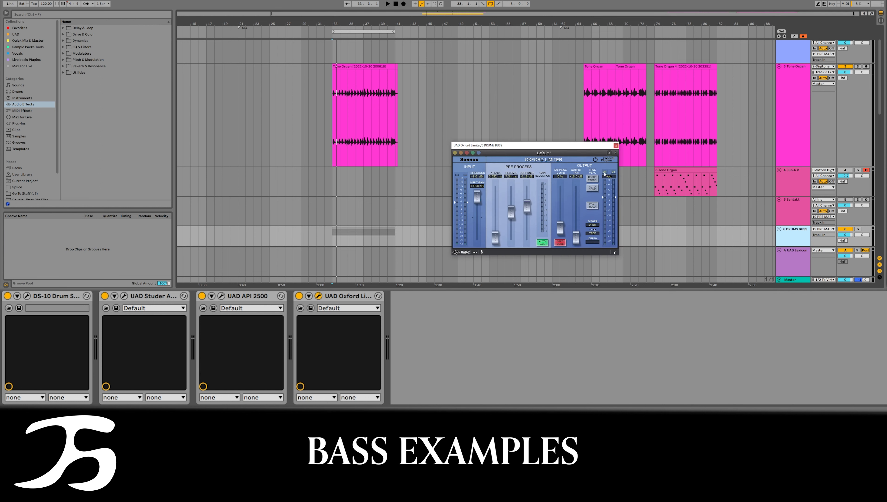
{"action": "left_click", "coordinate": [616, 145]}
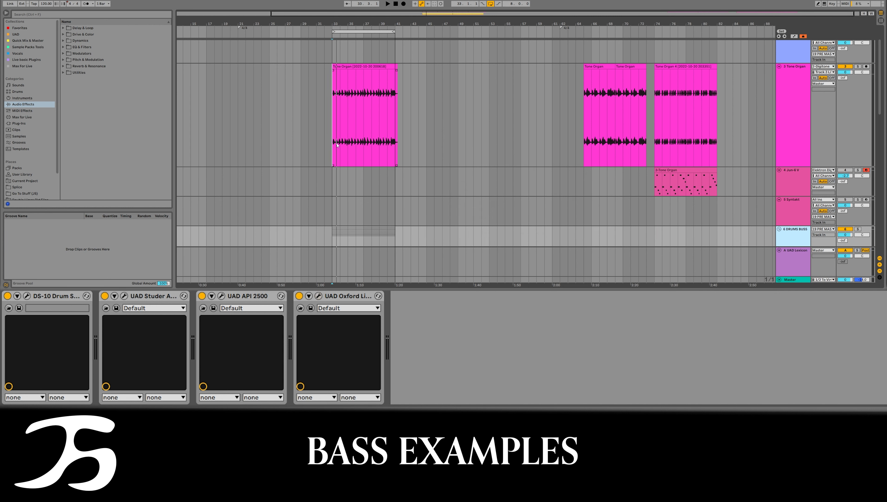
Replay the Tone Organ clip at bar 33 with the drums to check their balance.
{"action": "left_click", "coordinate": [336, 145]}
{"action": "key", "text": "space"}
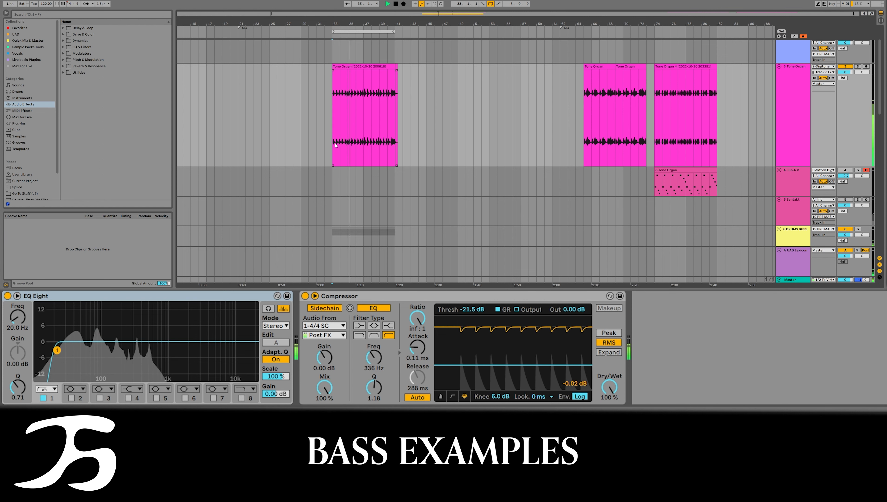
{"action": "key", "text": "space"}
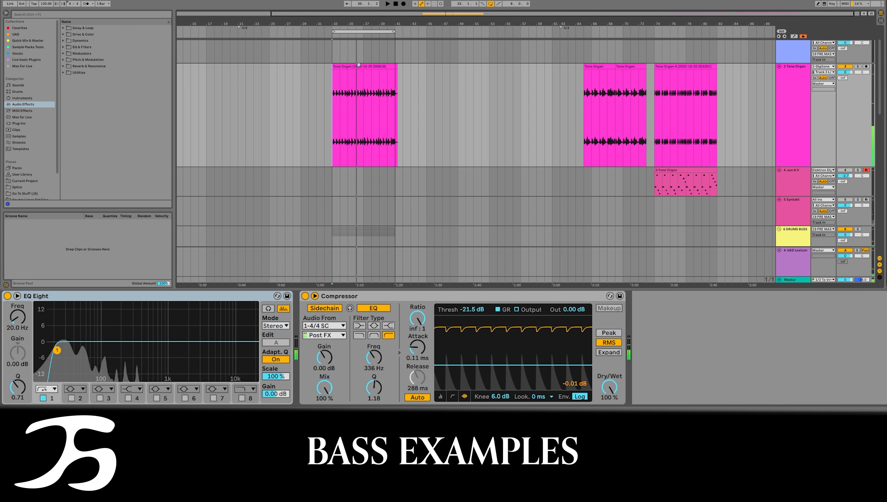
Move the first Tone Organ clip out of the loop range and audition the second and third clips there with the drums.
{"action": "left_click_drag", "start_coordinate": [363, 71], "coordinate": [226, 78]}
{"action": "left_click_drag", "start_coordinate": [626, 66], "coordinate": [375, 79]}
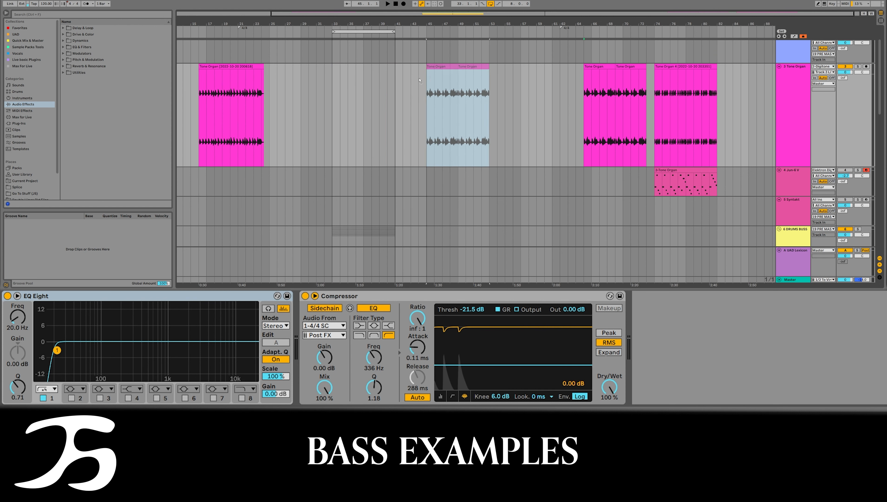
{"action": "key", "text": "space"}
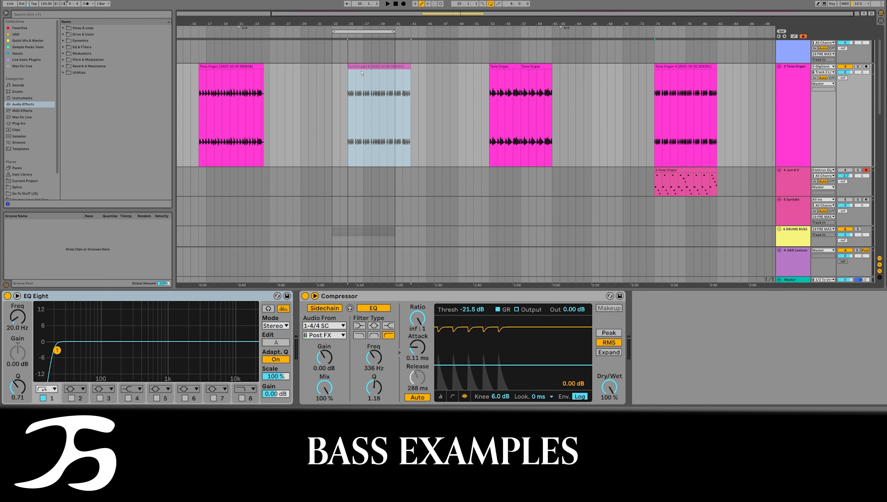
{"action": "left_click_drag", "start_coordinate": [368, 78], "coordinate": [351, 78]}
{"action": "key", "text": "space"}
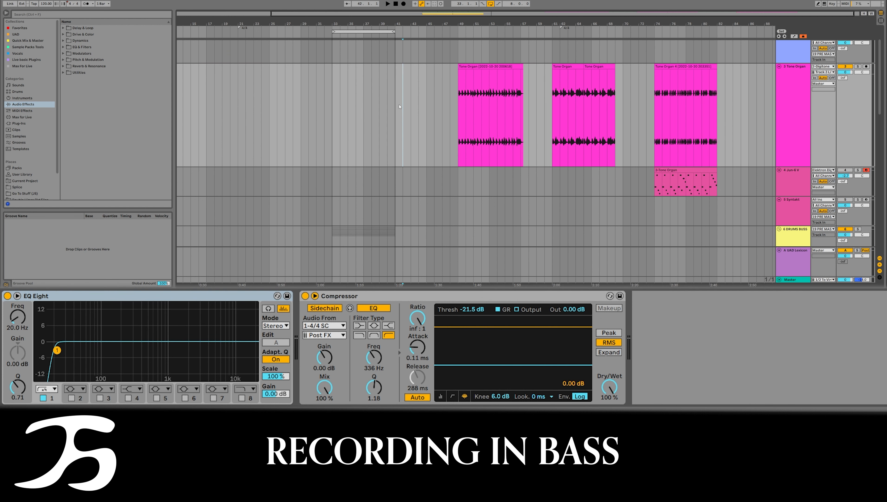
Arm the Tone Organ track and record the Digitone bass onto it over the eight-bar loop from bar 33.
{"action": "left_click", "coordinate": [332, 123]}
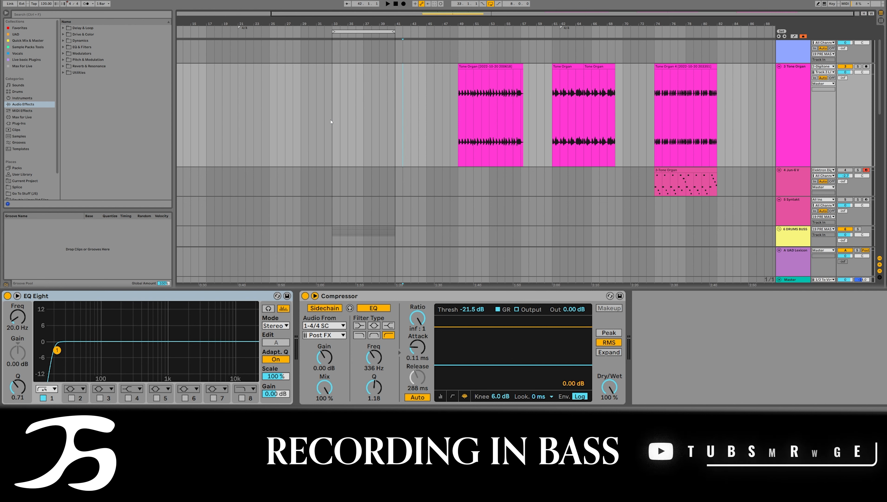
{"action": "left_click", "coordinate": [866, 67]}
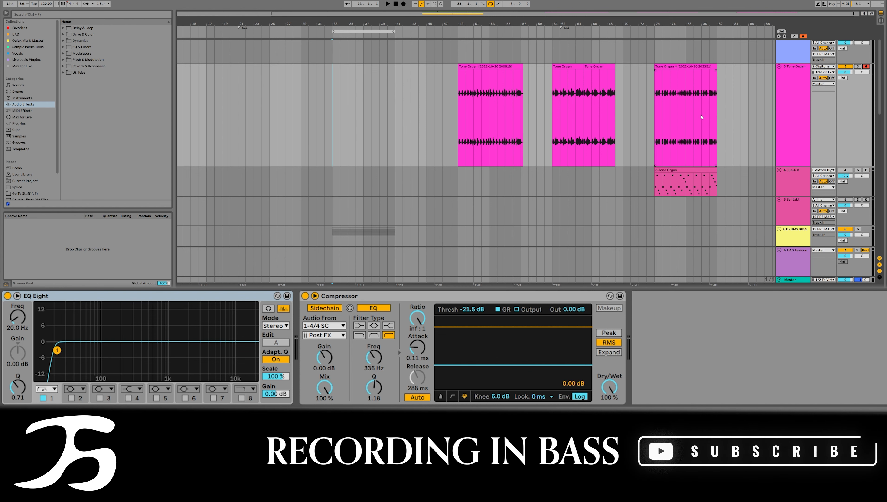
{"action": "scroll", "coordinate": [818, 82], "scroll_direction": "up", "scroll_amount": 3}
{"action": "left_click", "coordinate": [798, 79]}
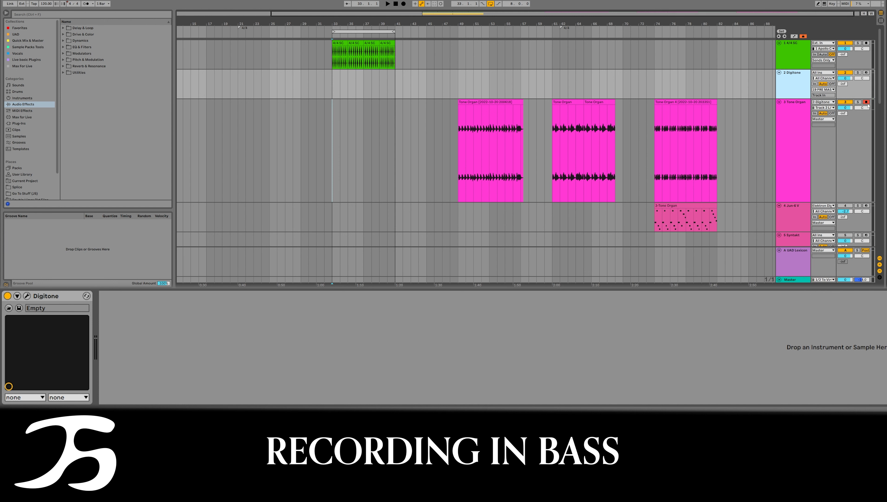
{"action": "left_click", "coordinate": [403, 4]}
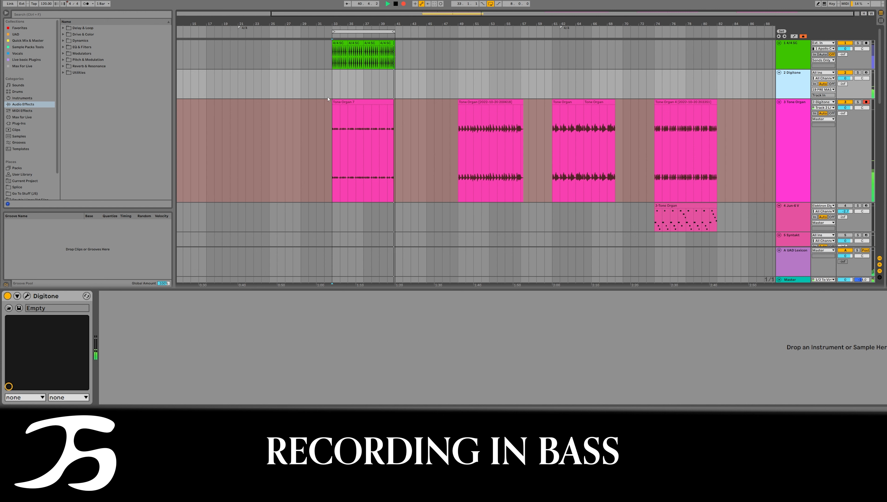
{"action": "key", "text": "space"}
Open the newly recorded Tone Organ clip and set its gain to 10 dB.
{"action": "left_click", "coordinate": [336, 102]}
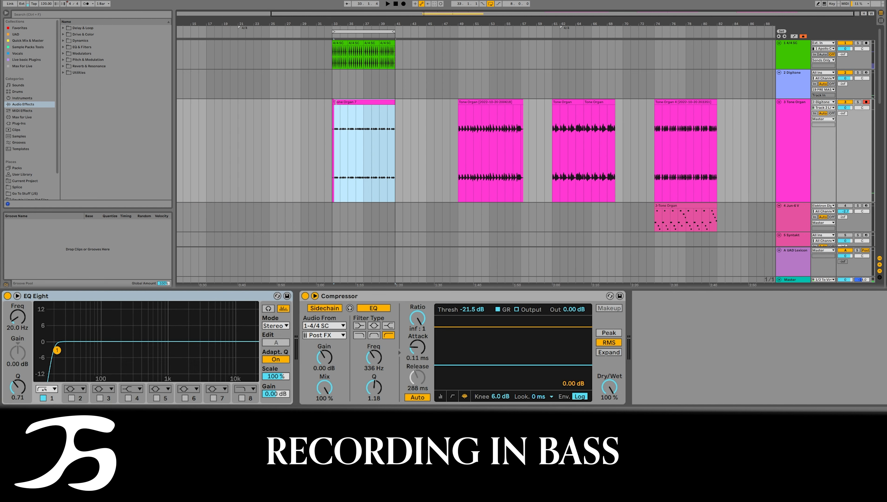
{"action": "left_click", "coordinate": [336, 102]}
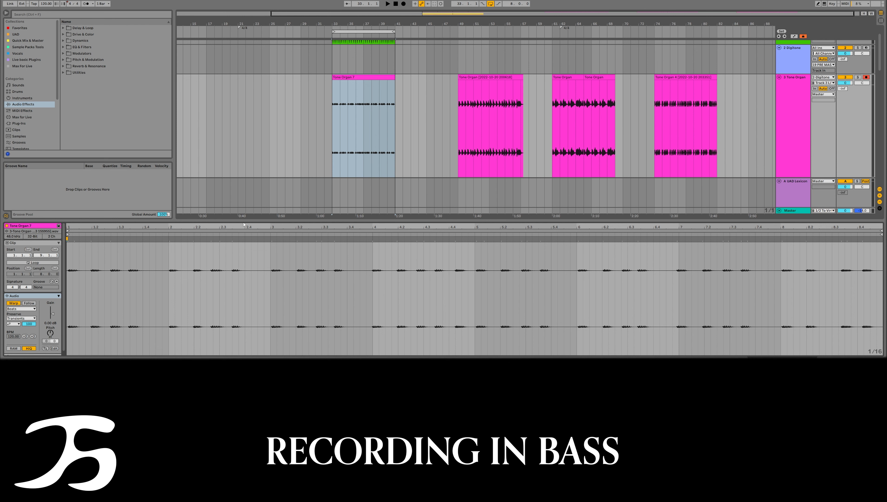
{"action": "left_click", "coordinate": [49, 324]}
{"action": "type", "text": "10"}
{"action": "key", "text": "Return"}
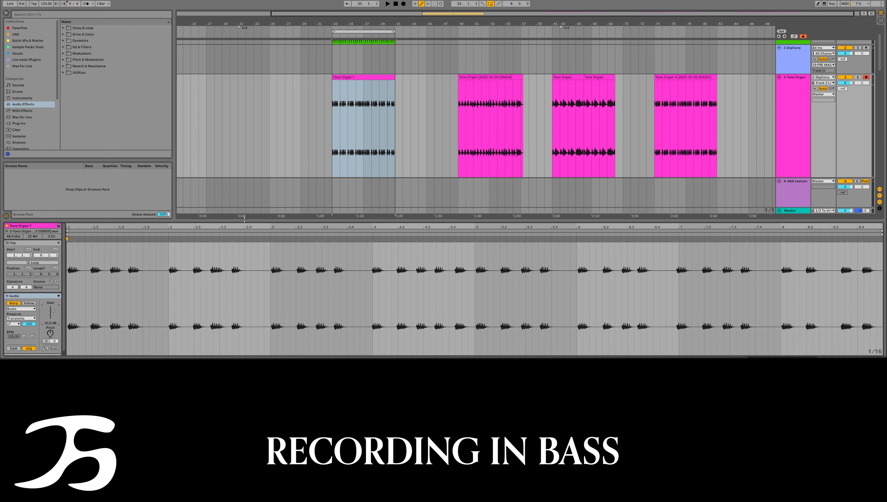
Enlarge the clip's waveform and examine how the note near beat 2.2 lines up with the grid.
{"action": "left_click_drag", "start_coordinate": [245, 220], "coordinate": [235, 157]}
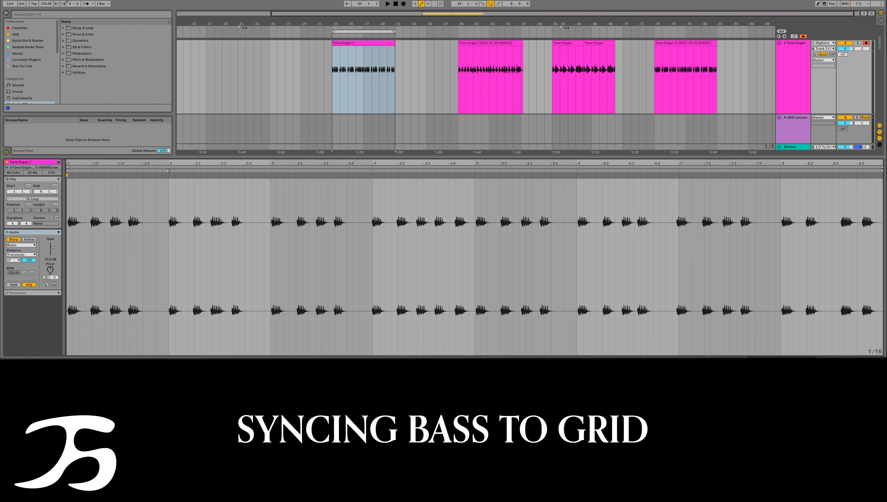
{"action": "left_click_drag", "start_coordinate": [170, 162], "coordinate": [170, 206]}
{"action": "left_click_drag", "start_coordinate": [259, 161], "coordinate": [276, 171]}
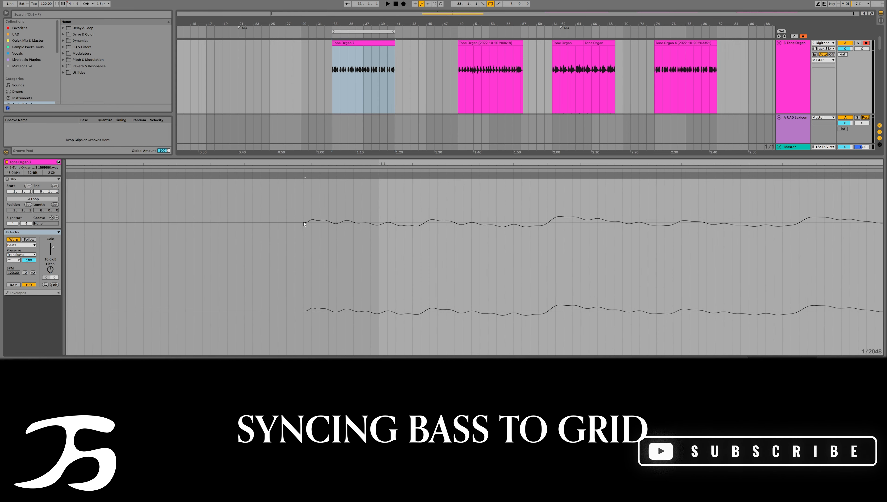
{"action": "left_click", "coordinate": [304, 175]}
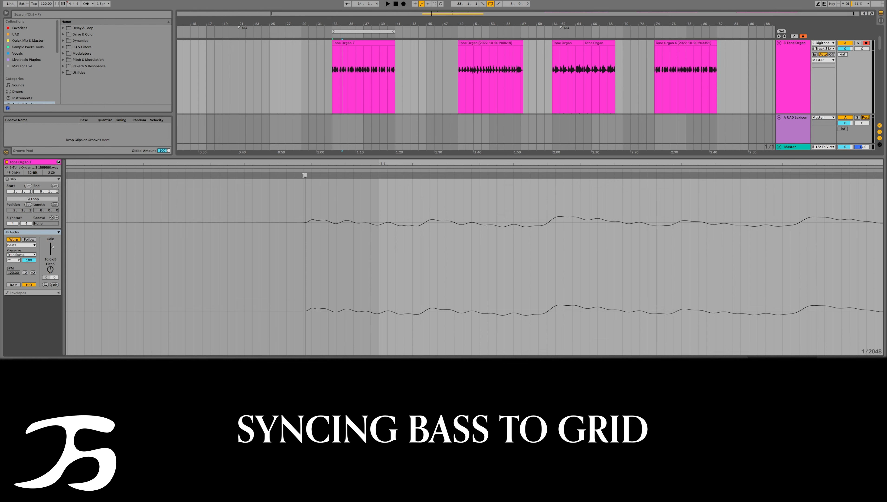
{"action": "left_click_drag", "start_coordinate": [304, 163], "coordinate": [305, 77]}
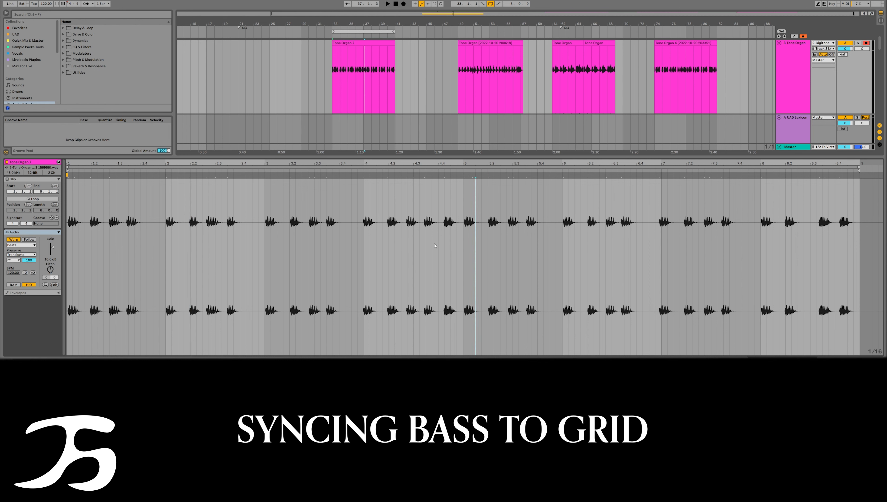
Select the whole recorded bass clip and insert warp markers on all its transients.
{"action": "key", "text": "space"}
{"action": "key", "text": "ctrl+a"}
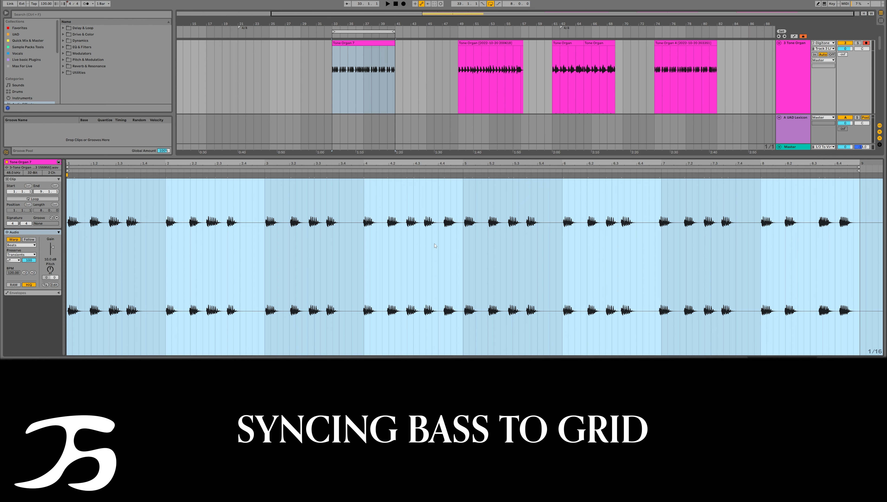
{"action": "key", "text": "ctrl+u"}
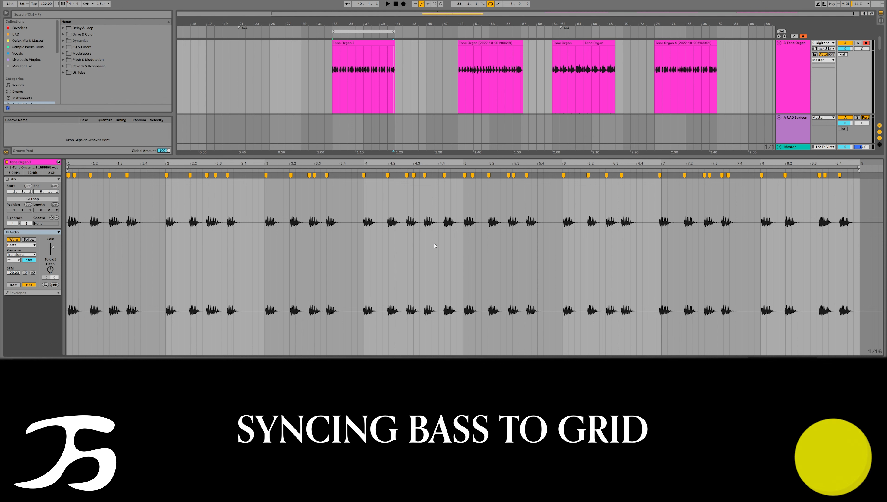
Insert a single warp marker just after the start of the clip's bar 4 and delete it again.
{"action": "left_click", "coordinate": [373, 247]}
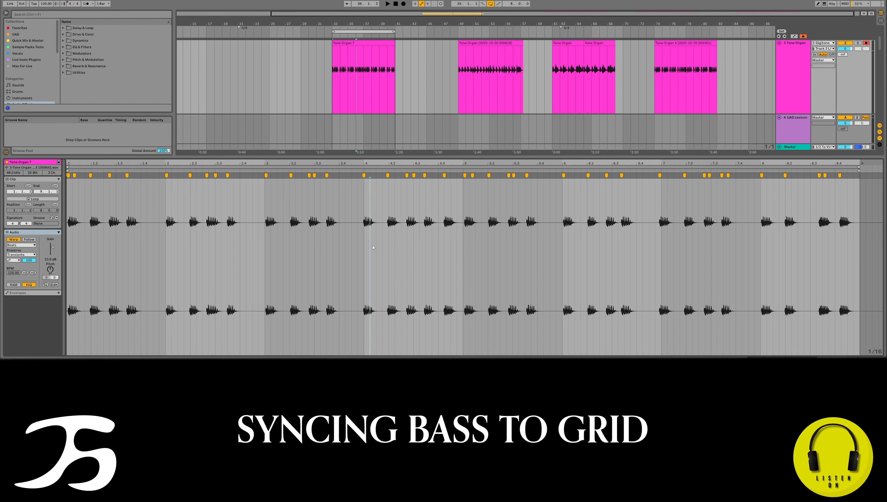
{"action": "right_click", "coordinate": [373, 247]}
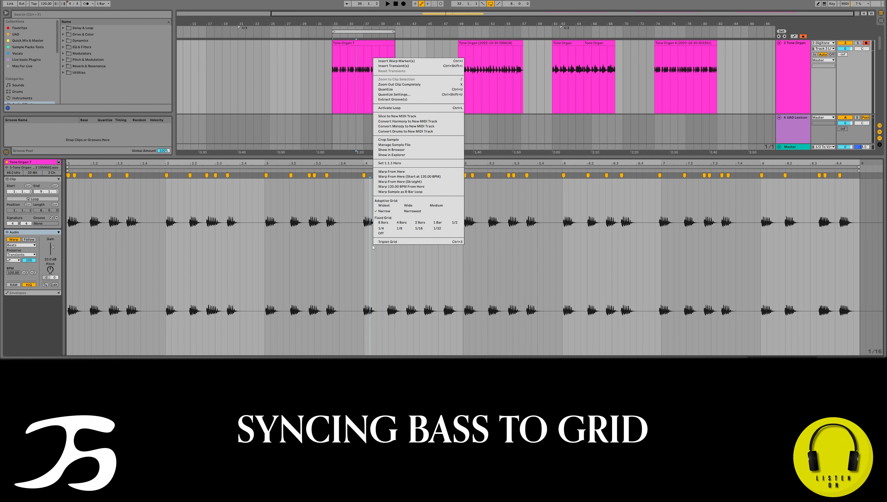
{"action": "left_click", "coordinate": [405, 61]}
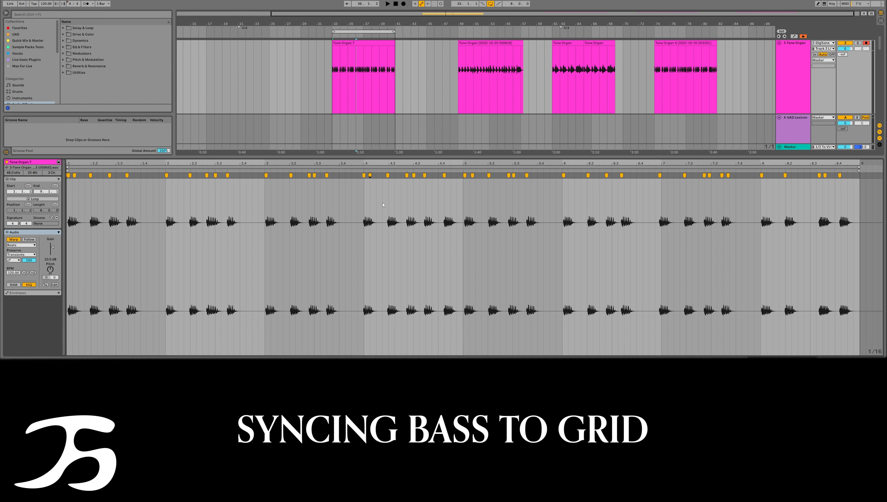
{"action": "key", "text": "Delete"}
Set the clip's 1.1.1 position at its first note's warp marker and move the clip's start to that point.
{"action": "left_click", "coordinate": [69, 212]}
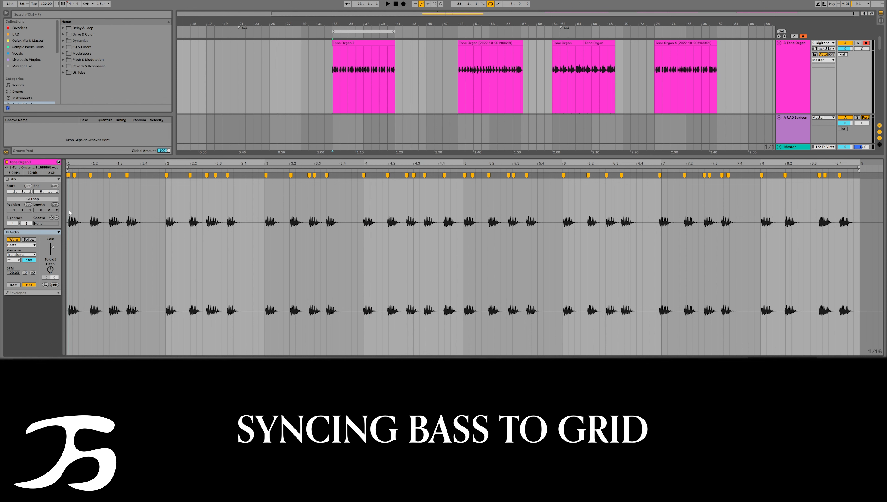
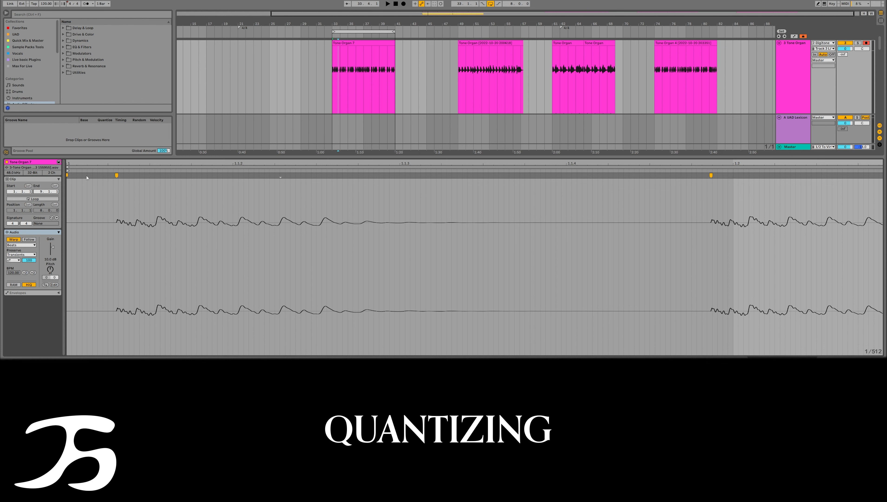
{"action": "key", "text": "space"}
{"action": "right_click", "coordinate": [116, 175]}
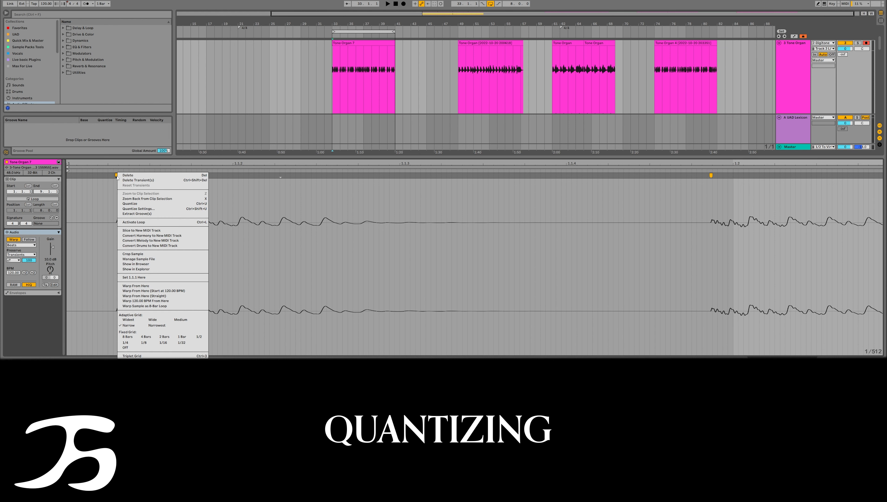
{"action": "left_click", "coordinate": [150, 278]}
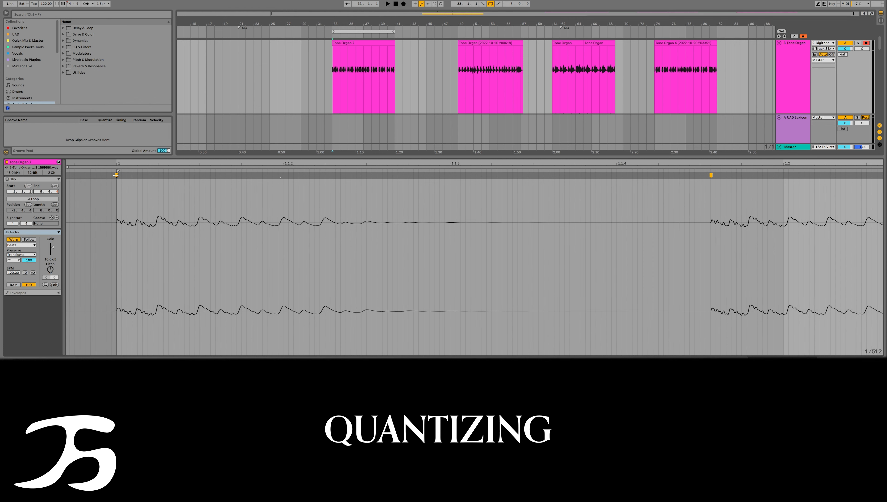
{"action": "left_click_drag", "start_coordinate": [68, 167], "coordinate": [117, 168]}
{"action": "scroll", "coordinate": [711, 183], "scroll_direction": "down", "scroll_amount": 10}
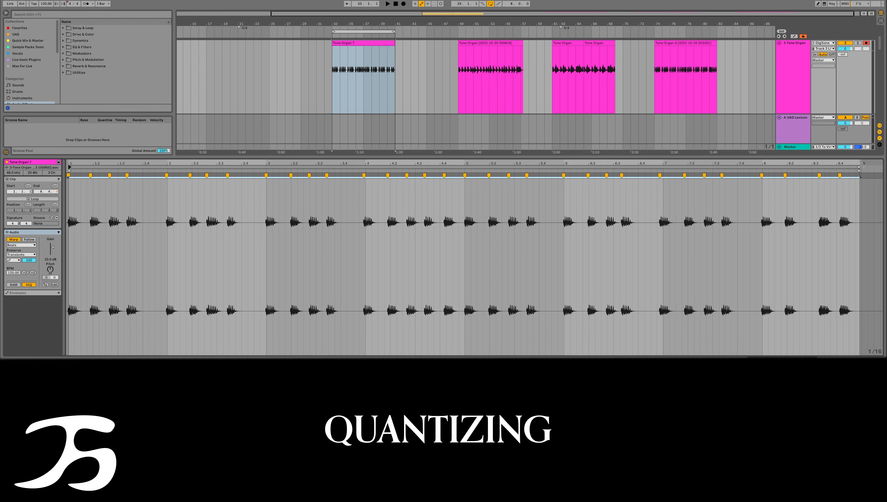
Extend the Tone Organ clip's end marker to the start of bar 9.
{"action": "scroll", "coordinate": [830, 164], "scroll_direction": "up", "scroll_amount": 15}
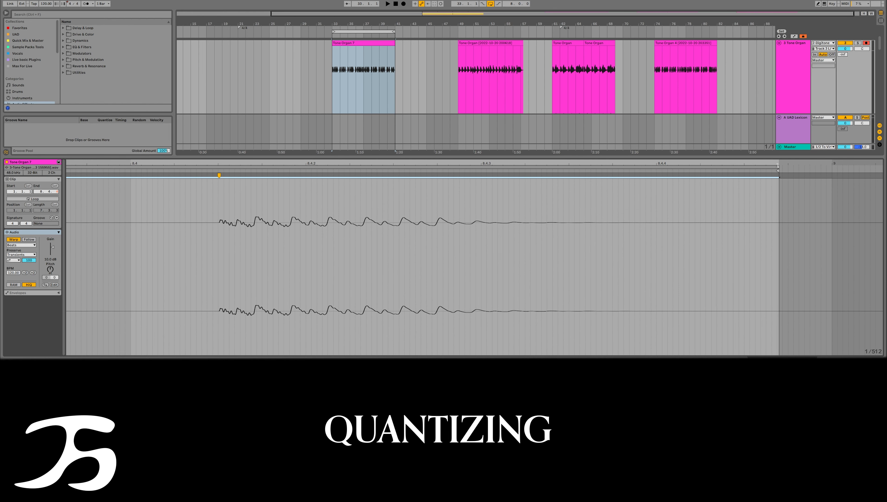
{"action": "left_click_drag", "start_coordinate": [777, 166], "coordinate": [831, 170]}
{"action": "left_click", "coordinate": [817, 190]}
{"action": "scroll", "coordinate": [817, 190], "scroll_direction": "down", "scroll_amount": 6}
{"action": "scroll", "coordinate": [817, 170], "scroll_direction": "down", "scroll_amount": 5}
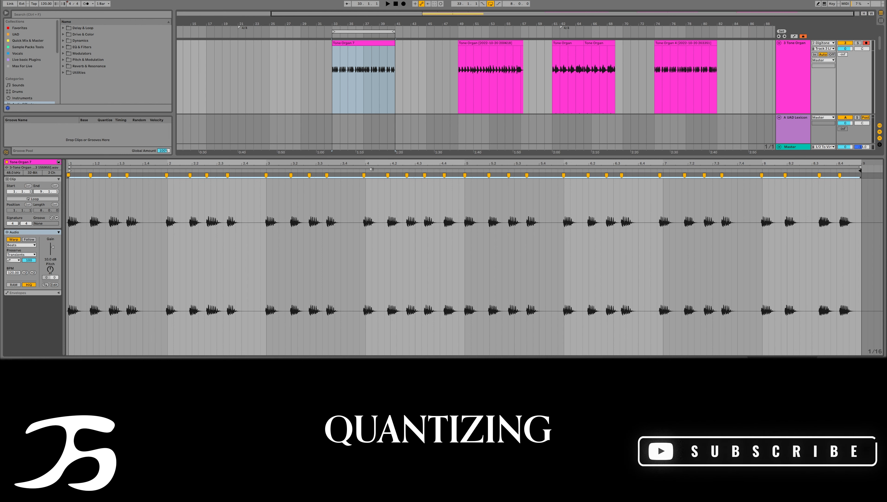
Play back the adjusted Tone Organ clip to check its timing.
{"action": "mouse_move", "coordinate": [371, 163]}
{"action": "left_mouse_down"}
{"action": "mouse_move", "coordinate": [371, 218]}
{"action": "mouse_move", "coordinate": [371, 163]}
{"action": "left_mouse_up"}
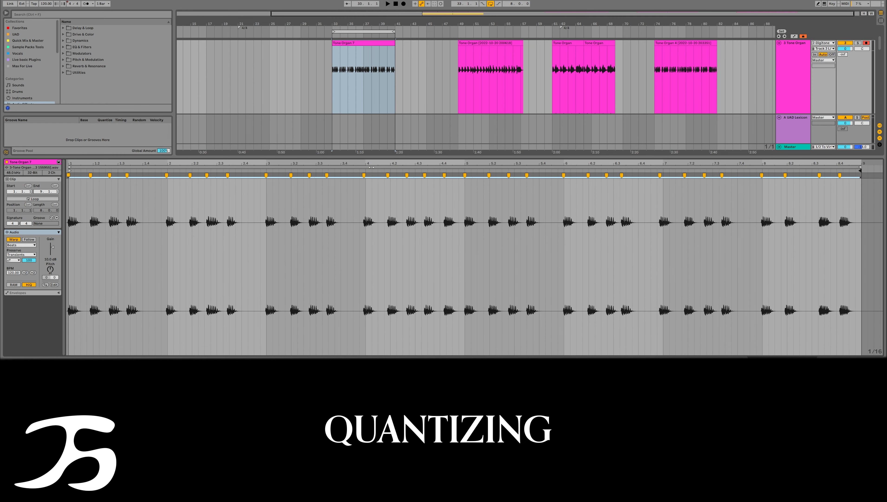
{"action": "key", "text": "space"}
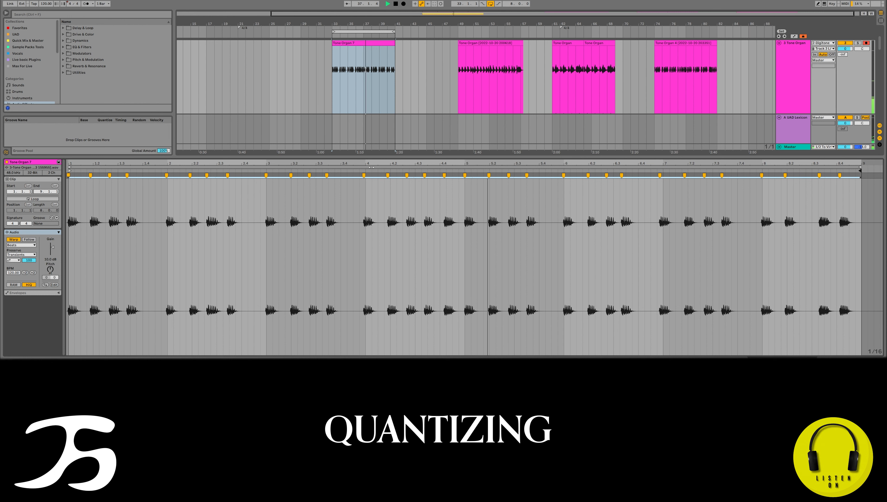
{"action": "left_click", "coordinate": [862, 258]}
{"action": "left_click", "coordinate": [751, 259]}
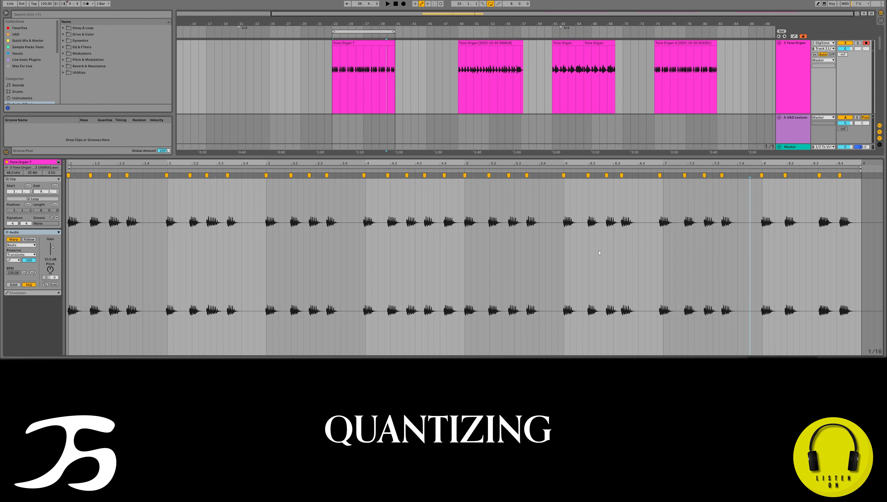
Select the whole clip and quantize its audio to 1/16 at an amount of 100%.
{"action": "key", "text": "ctrl+a"}
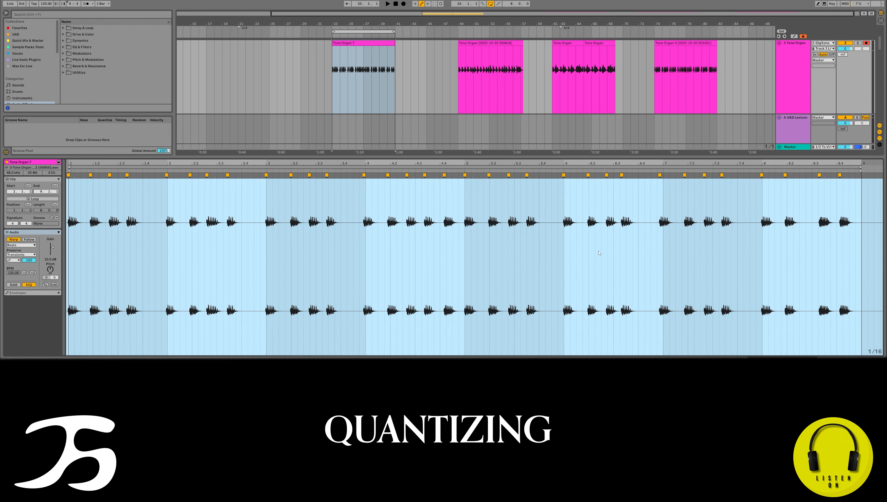
{"action": "right_click", "coordinate": [279, 218]}
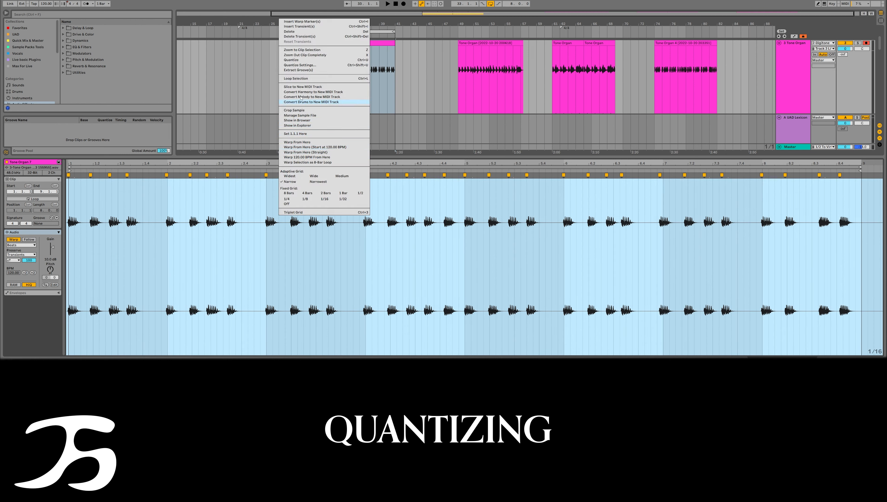
{"action": "left_click", "coordinate": [298, 65]}
{"action": "left_click_drag", "start_coordinate": [452, 164], "coordinate": [365, 198]}
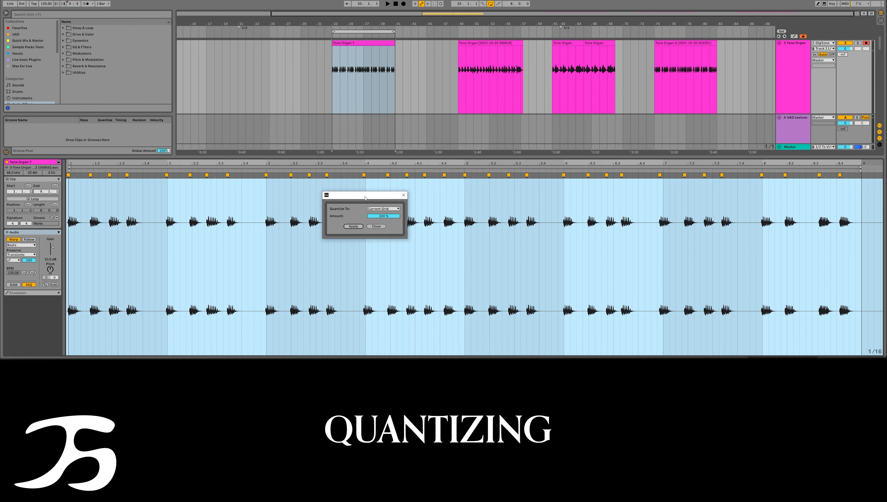
{"action": "left_click", "coordinate": [383, 210]}
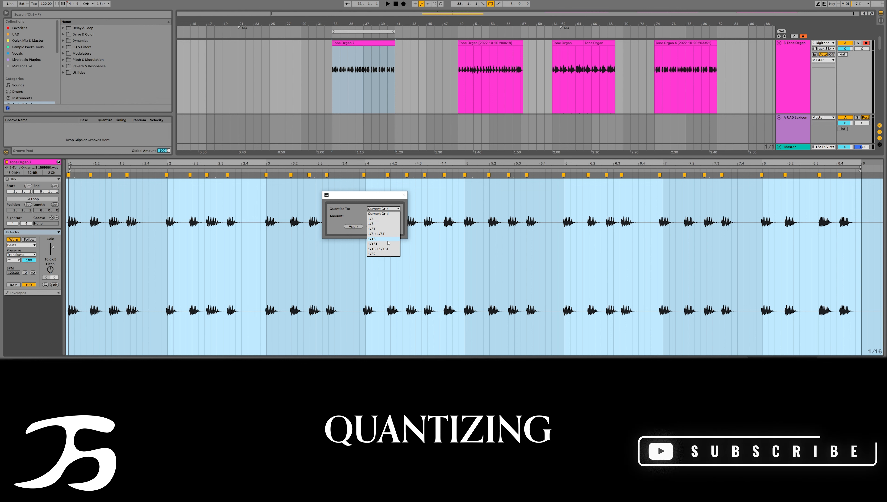
{"action": "left_click", "coordinate": [378, 239]}
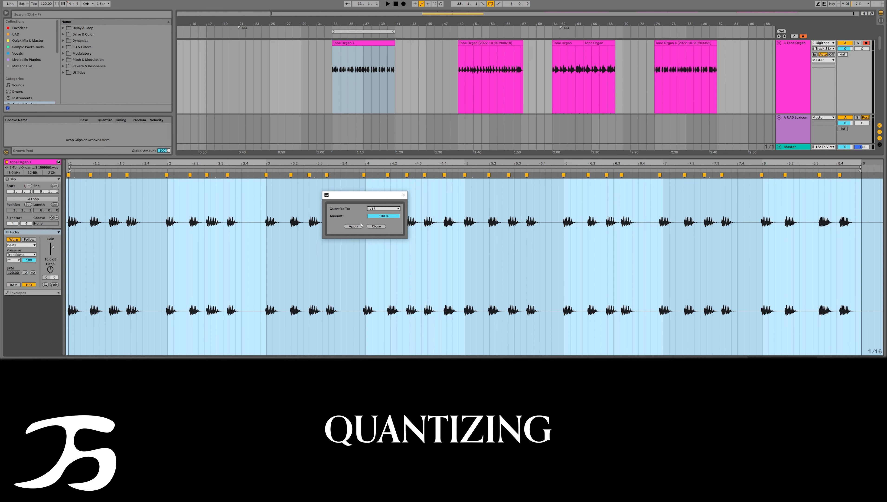
{"action": "left_click", "coordinate": [353, 226]}
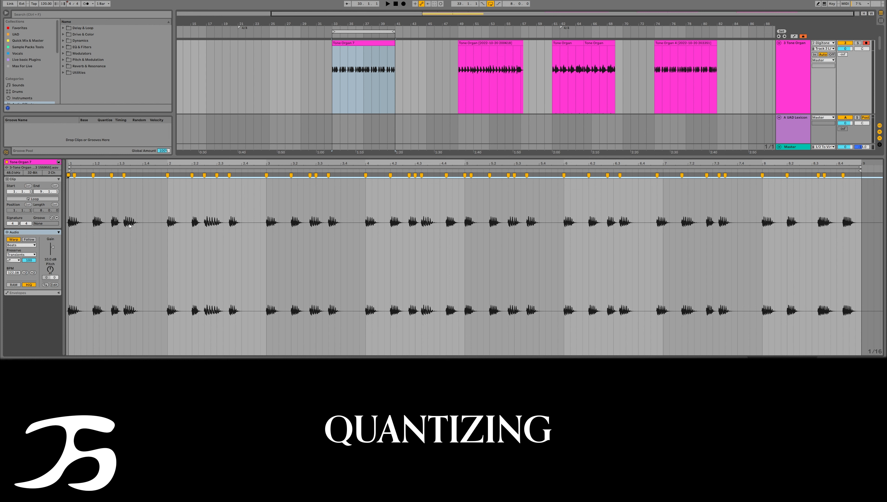
Move the warp marker of bar 1's last note to 1.3.3 and play the clip to check the quantized notes.
{"action": "key", "text": "space"}
{"action": "left_click_drag", "start_coordinate": [124, 175], "coordinate": [131, 176]}
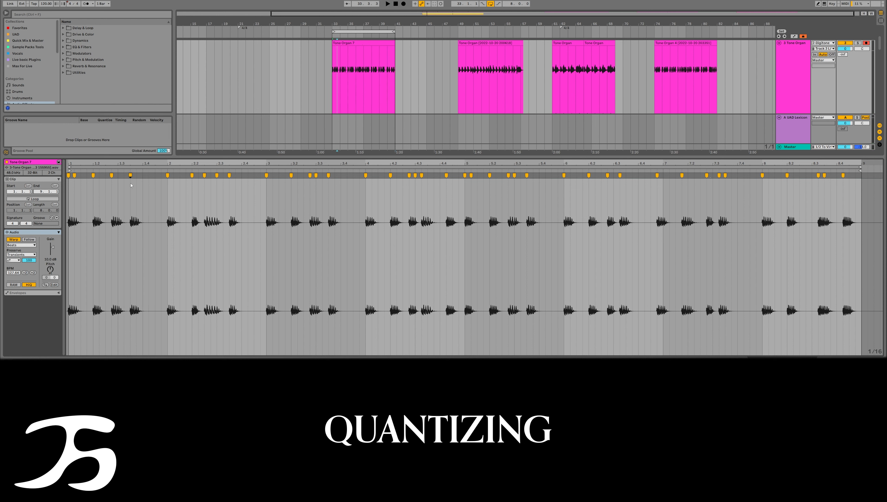
{"action": "key", "text": "space"}
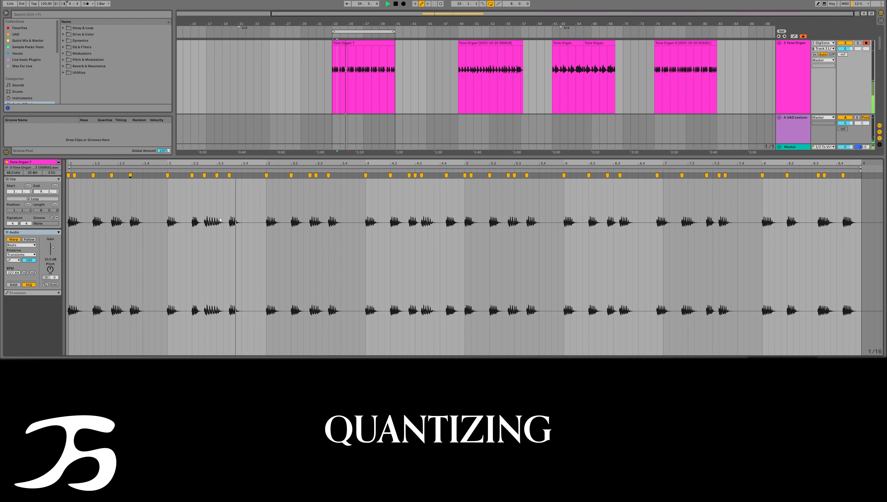
{"action": "key", "text": "space"}
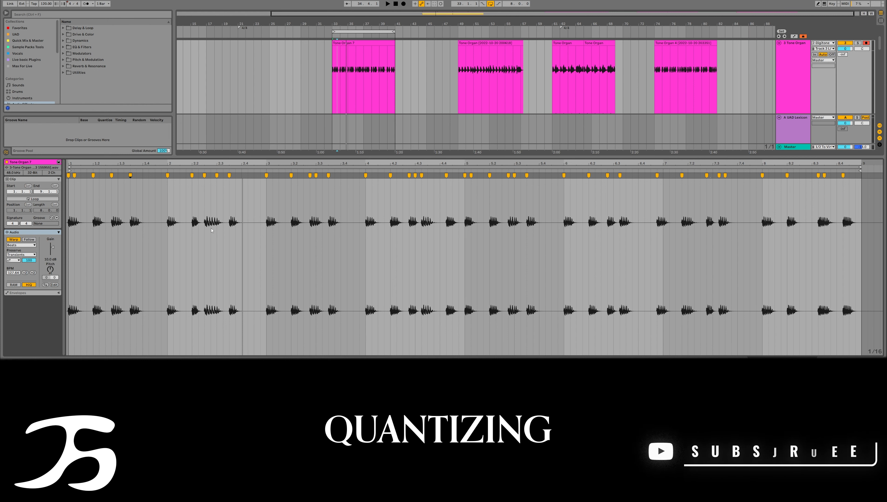
{"action": "key", "text": "space"}
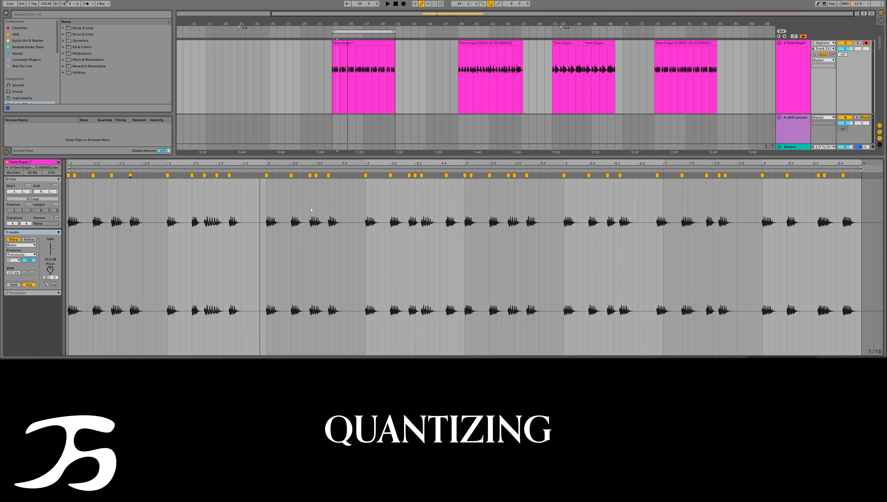
Select the warp marker at beat 2.3 and examine the stretched note around it up close.
{"action": "left_click_drag", "start_coordinate": [207, 165], "coordinate": [239, 186]}
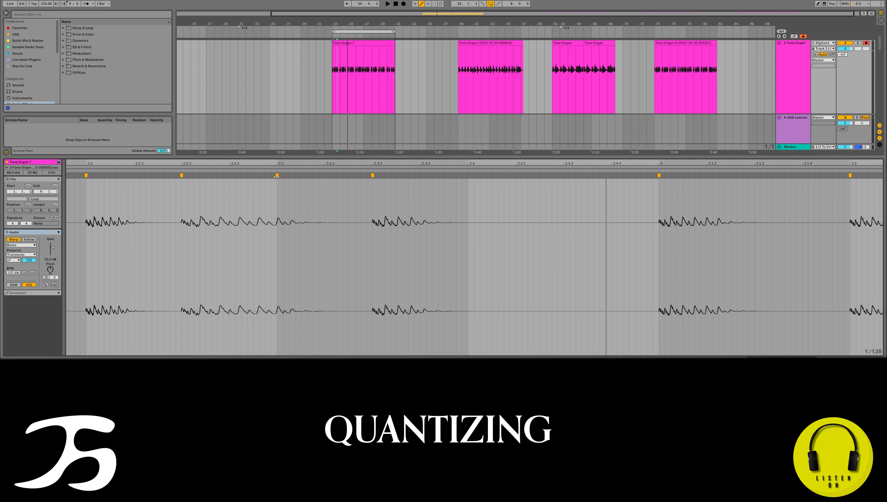
{"action": "mouse_move", "coordinate": [277, 175]}
{"action": "left_mouse_down"}
{"action": "mouse_move", "coordinate": [302, 176]}
{"action": "mouse_move", "coordinate": [224, 181]}
{"action": "mouse_move", "coordinate": [277, 181]}
{"action": "left_mouse_up"}
{"action": "scroll", "coordinate": [203, 244], "scroll_direction": "down", "scroll_amount": 8}
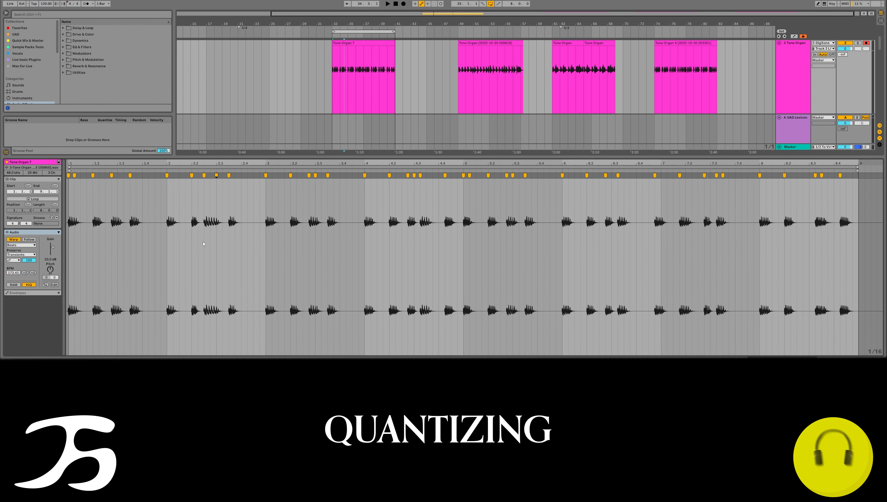
Play the clip onwards through bar 3 and delete the extra warp marker at beat 3.3.
{"action": "key", "text": "space"}
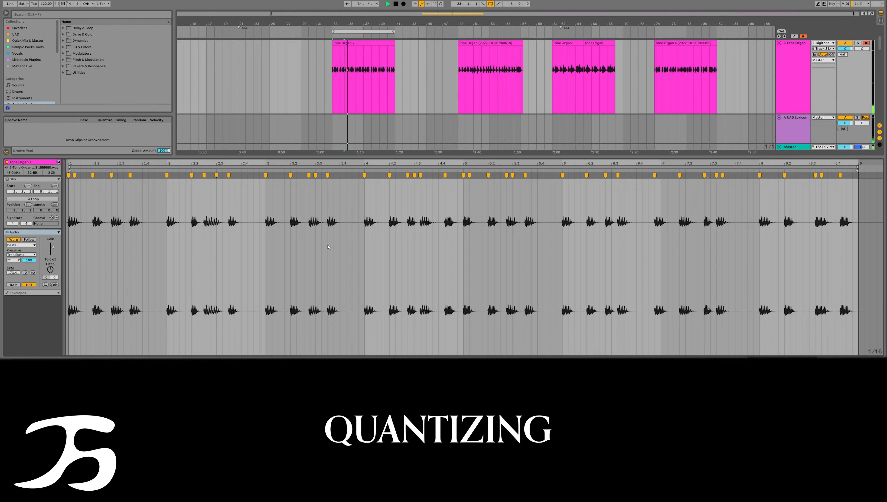
{"action": "key", "text": "space"}
{"action": "key", "text": "space"}
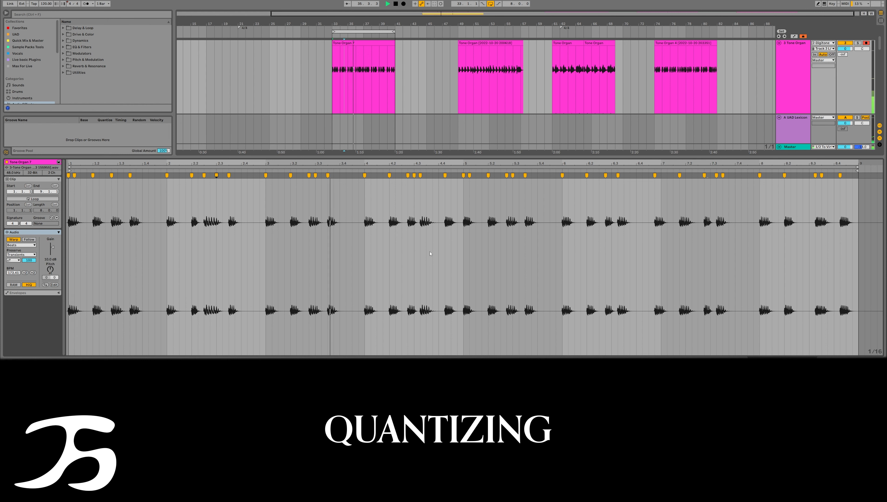
{"action": "double_click", "coordinate": [315, 174]}
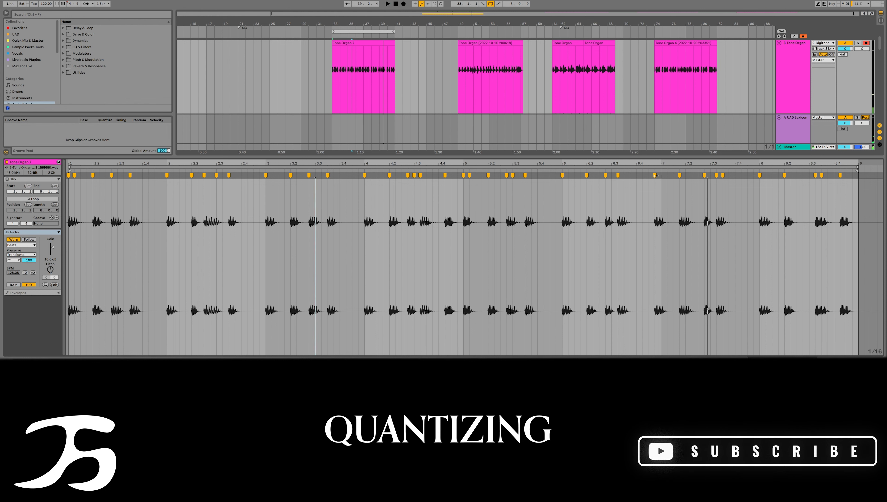
Move the warp markers of bar 7's notes onto 7, 7.2 and 7.3.3, playing the clip to check them.
{"action": "left_click_drag", "start_coordinate": [656, 176], "coordinate": [661, 175]}
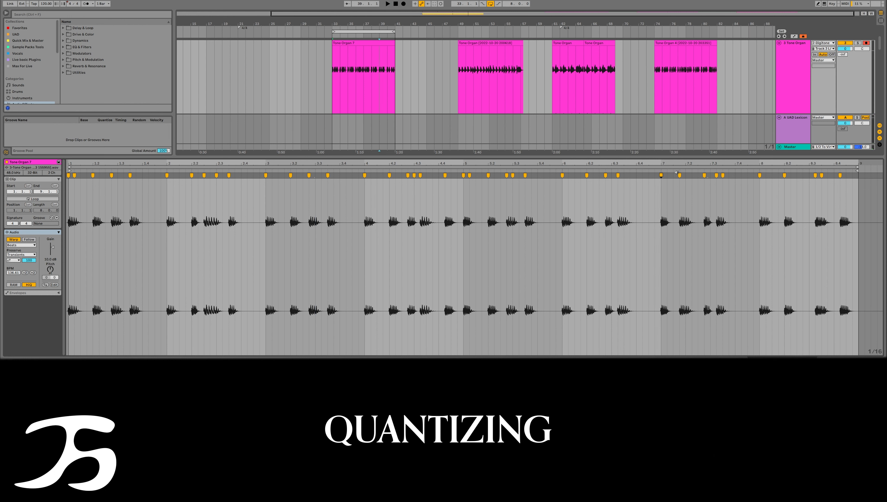
{"action": "key", "text": "space"}
{"action": "left_click_drag", "start_coordinate": [679, 176], "coordinate": [686, 175]}
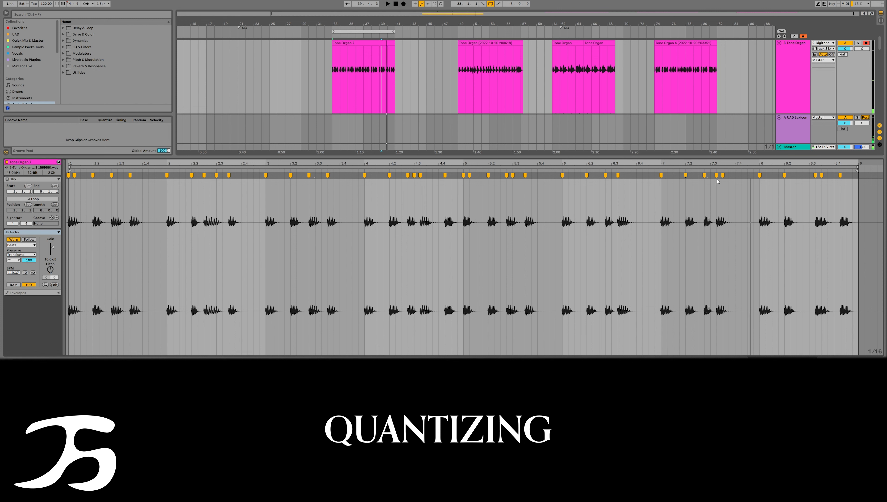
{"action": "key", "text": "space"}
{"action": "left_click_drag", "start_coordinate": [723, 175], "coordinate": [723, 175]}
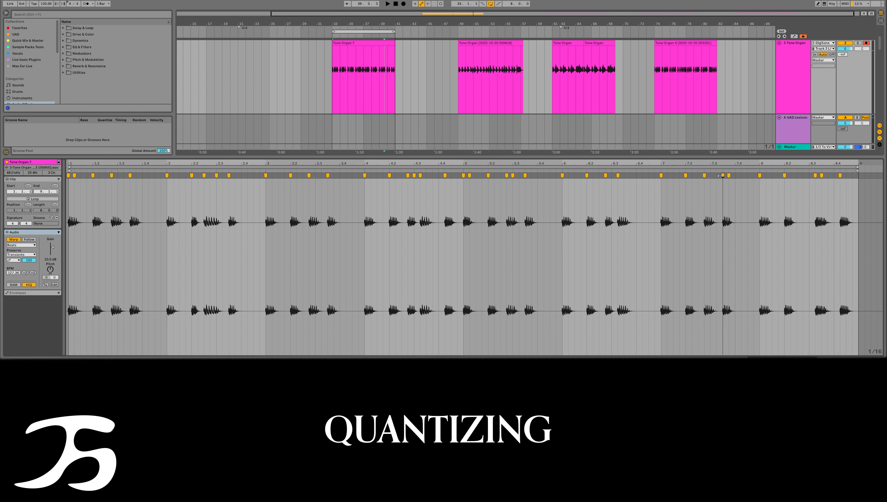
{"action": "left_click", "coordinate": [650, 170]}
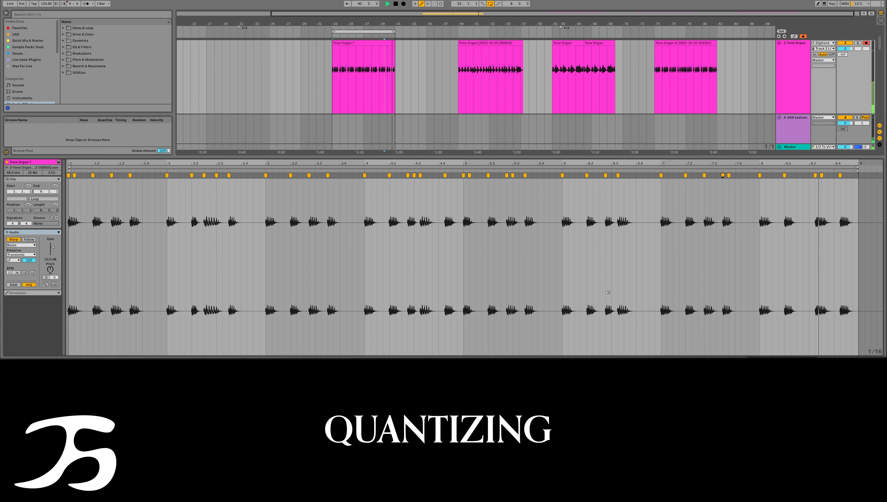
{"action": "key", "text": "space"}
Adjust the warp marker just after beat 8.3 to 8.3.3 and play the end of the clip from bar 8.
{"action": "left_click_drag", "start_coordinate": [815, 176], "coordinate": [815, 176]}
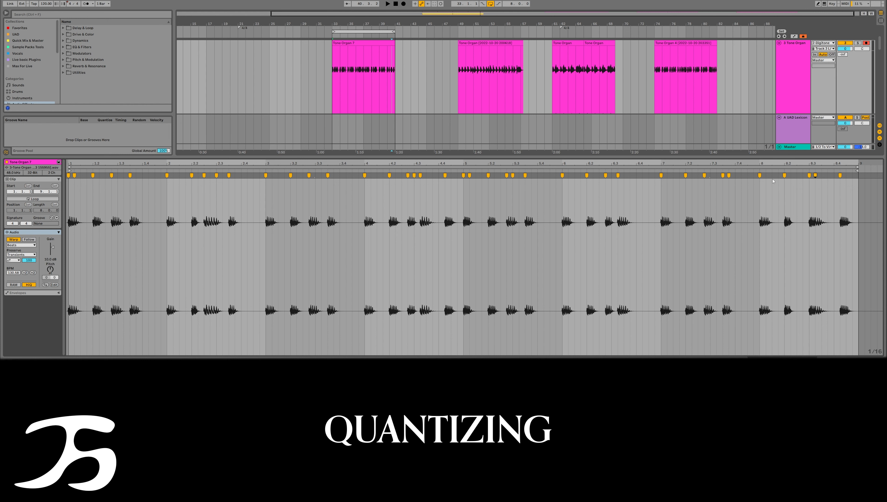
{"action": "left_click", "coordinate": [737, 171]}
{"action": "key", "text": "space"}
{"action": "left_click_drag", "start_coordinate": [815, 176], "coordinate": [816, 175]}
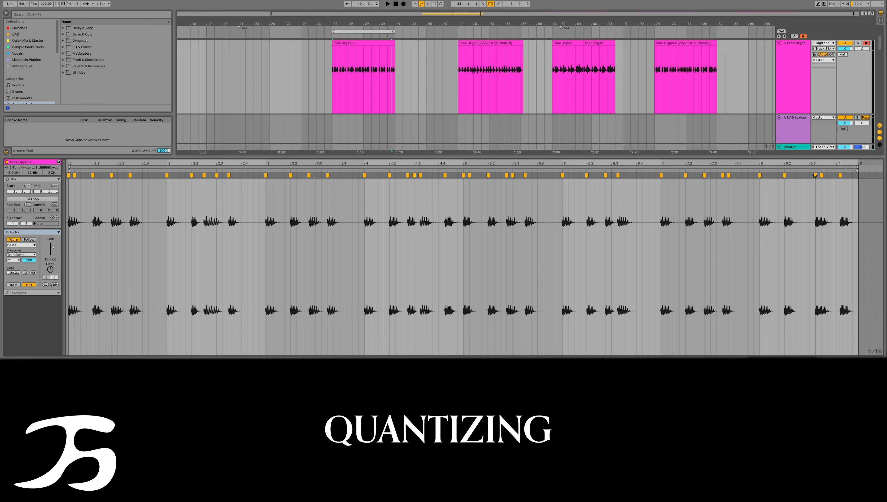
{"action": "left_click", "coordinate": [758, 172]}
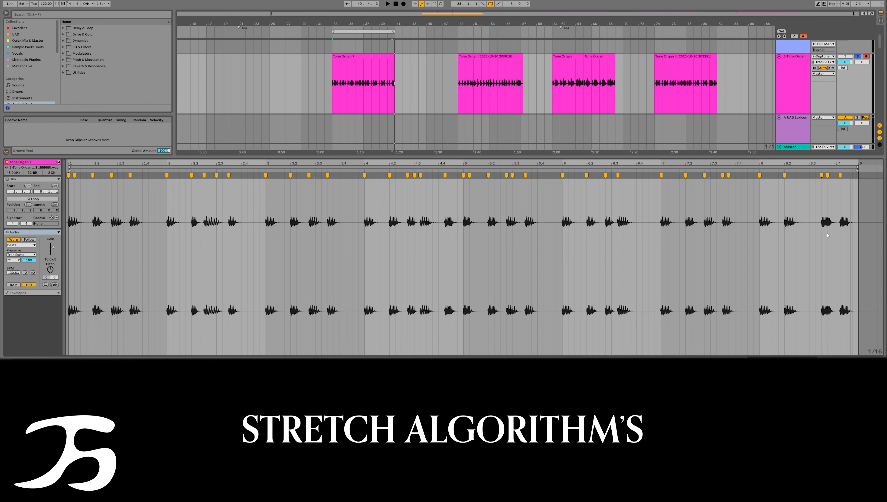
{"action": "left_click", "coordinate": [757, 171]}
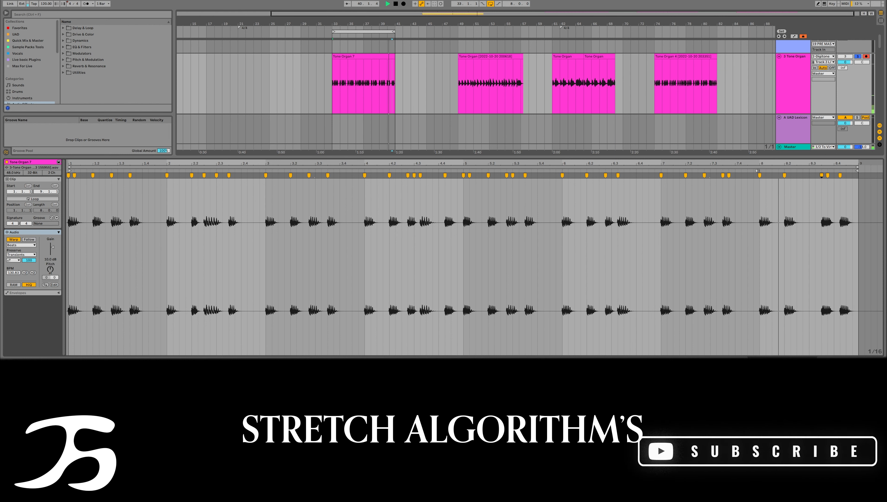
{"action": "key", "text": "space"}
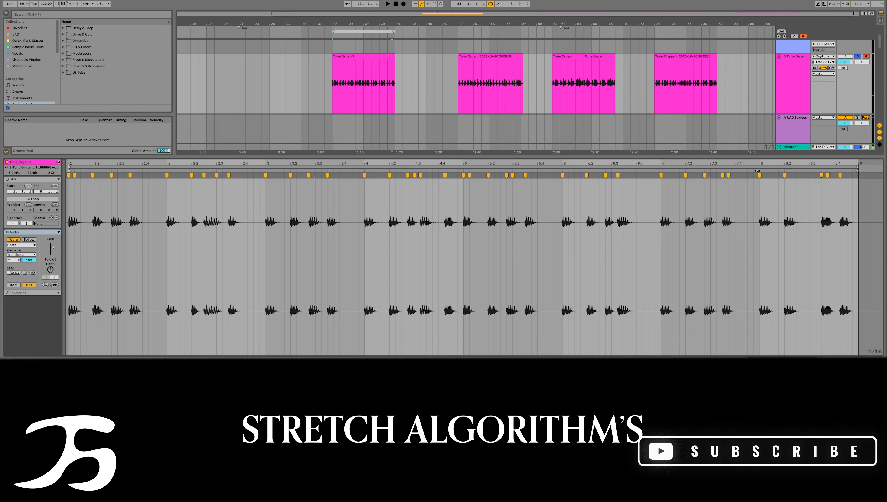
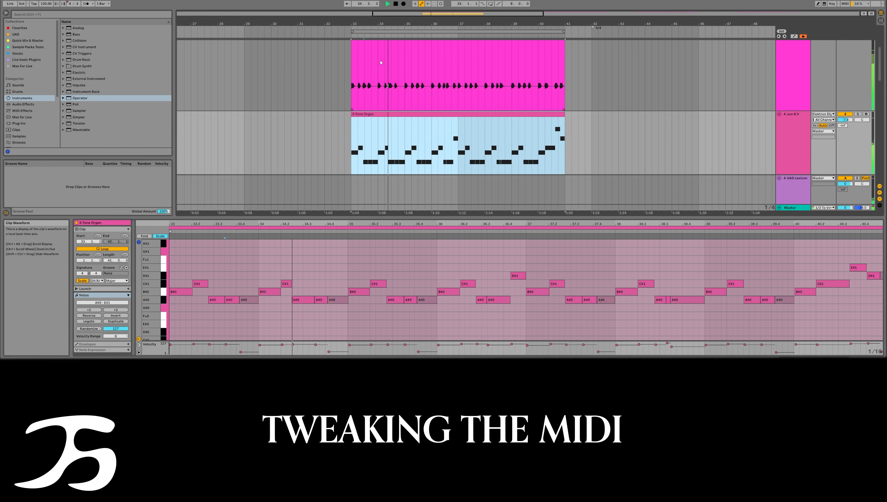
Stop playback and delete the extra A#0 notes at beats 33.4 and 34.4 of the MIDI clip.
{"action": "key", "text": "space"}
{"action": "left_click", "coordinate": [230, 291]}
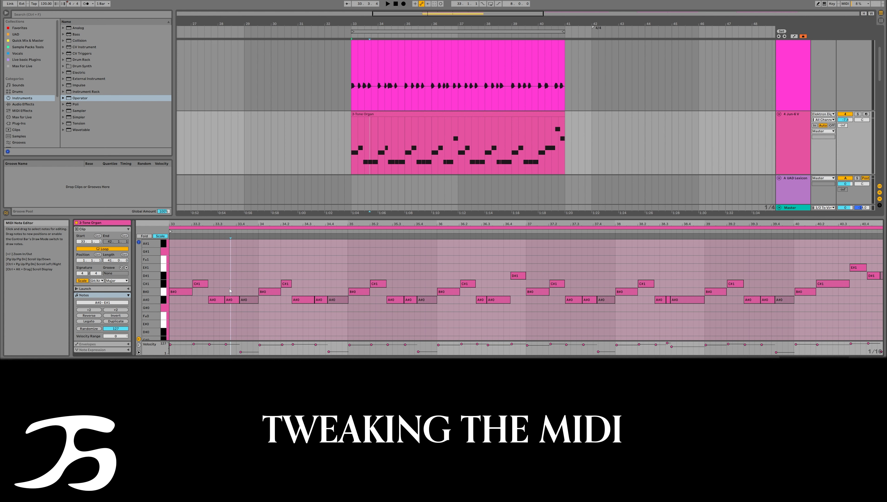
{"action": "left_click_drag", "start_coordinate": [371, 24], "coordinate": [383, 69]}
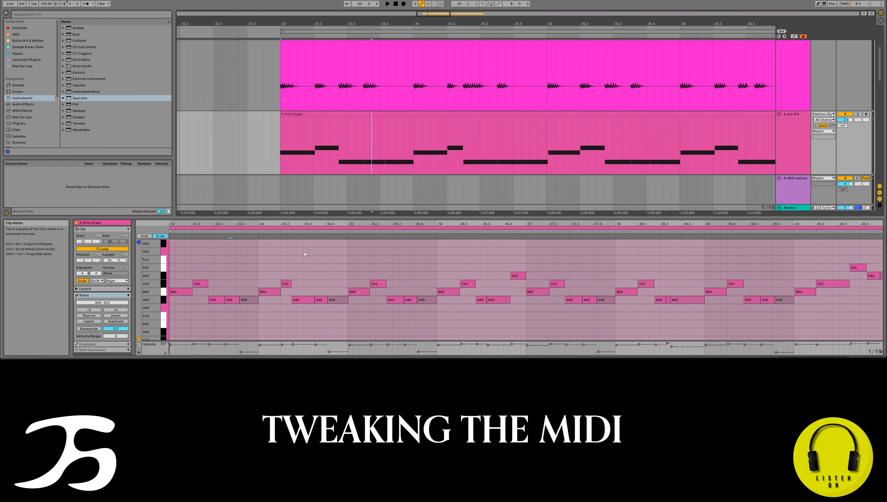
{"action": "left_click", "coordinate": [249, 300]}
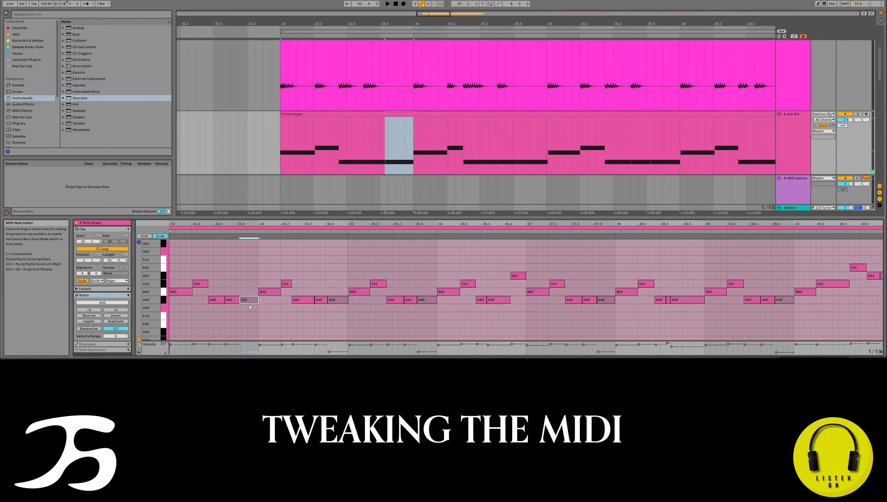
{"action": "key", "text": "Delete"}
{"action": "left_click", "coordinate": [338, 300]}
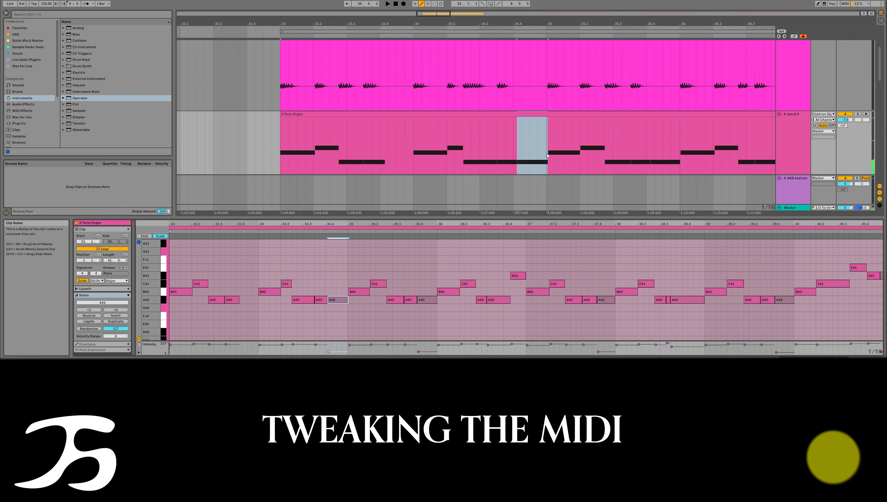
{"action": "key", "text": "Delete"}
{"action": "left_click", "coordinate": [319, 299]}
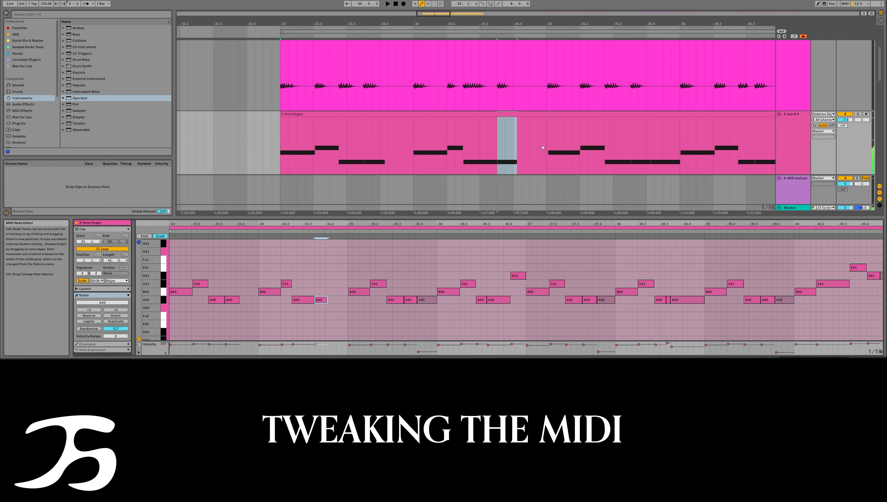
Delete the extra A#0 notes at beats 35.4 and 37.4 of the MIDI clip.
{"action": "left_click_drag", "start_coordinate": [523, 21], "coordinate": [259, 6]}
{"action": "left_click_drag", "start_coordinate": [374, 224], "coordinate": [458, 213]}
{"action": "left_click_drag", "start_coordinate": [445, 23], "coordinate": [424, 7]}
{"action": "left_click", "coordinate": [474, 309]}
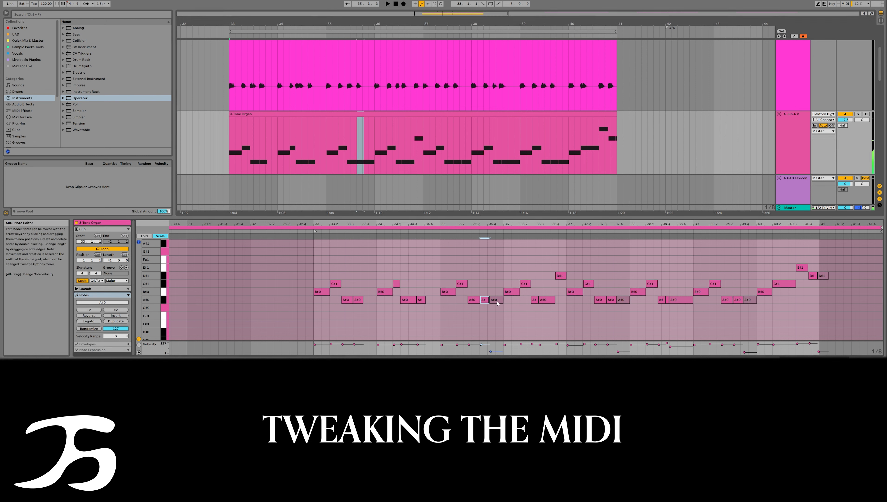
{"action": "key", "text": "space"}
{"action": "left_click", "coordinate": [547, 300]}
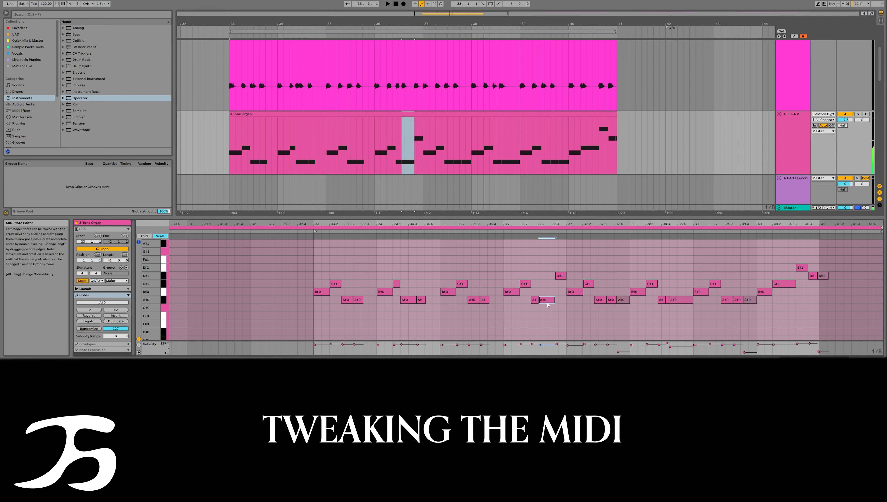
{"action": "double_click", "coordinate": [627, 300]}
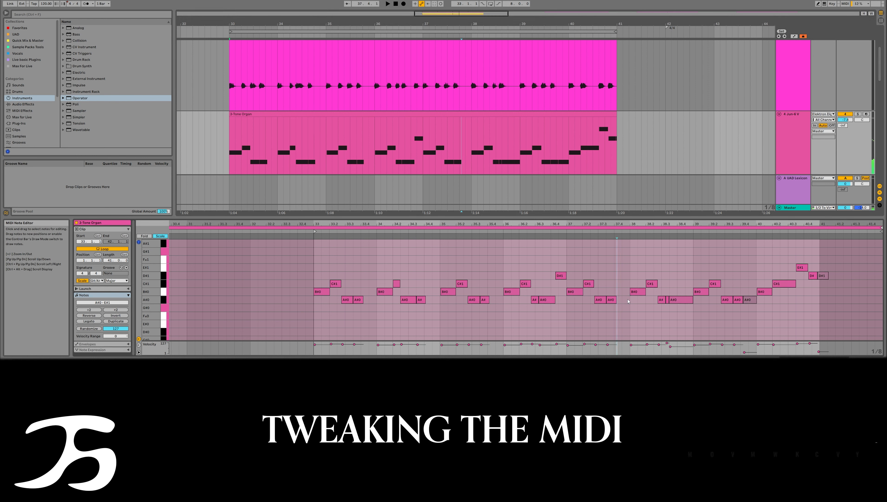
Delete the long A#0 note ending bar 38 and lengthen the very short A#0 note before it to about beat 38.4.
{"action": "left_click", "coordinate": [682, 301]}
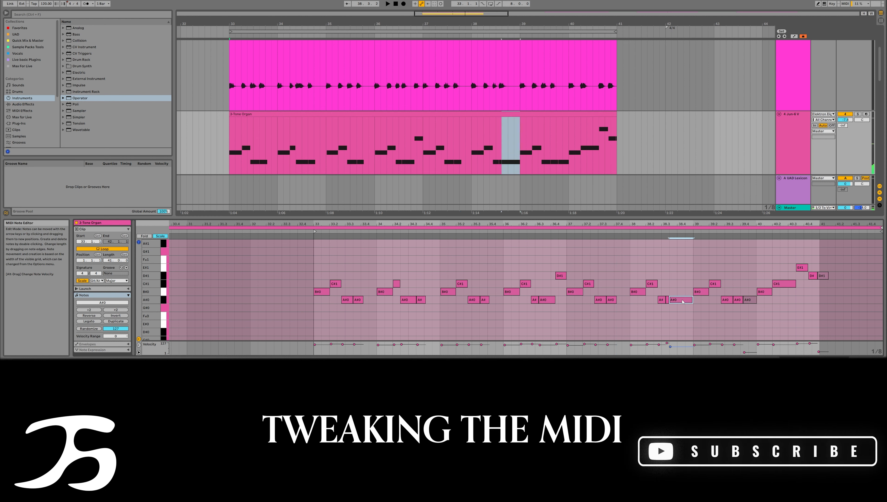
{"action": "key", "text": "Delete"}
{"action": "left_click_drag", "start_coordinate": [668, 300], "coordinate": [675, 300]}
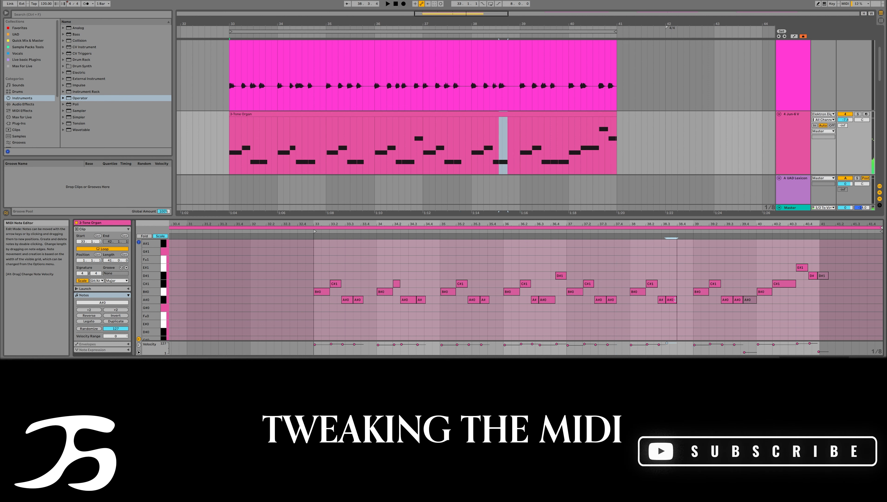
Delete the extra A#0 note at beat 39.4 and the D#1 note at the clip's end by bar 41.
{"action": "double_click", "coordinate": [747, 299]}
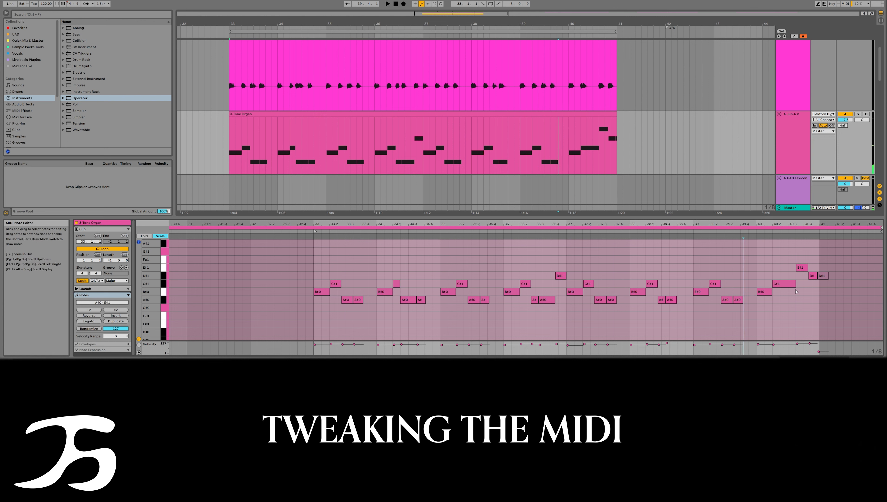
{"action": "double_click", "coordinate": [822, 275]}
{"action": "scroll", "coordinate": [846, 131], "scroll_direction": "up", "scroll_amount": 2}
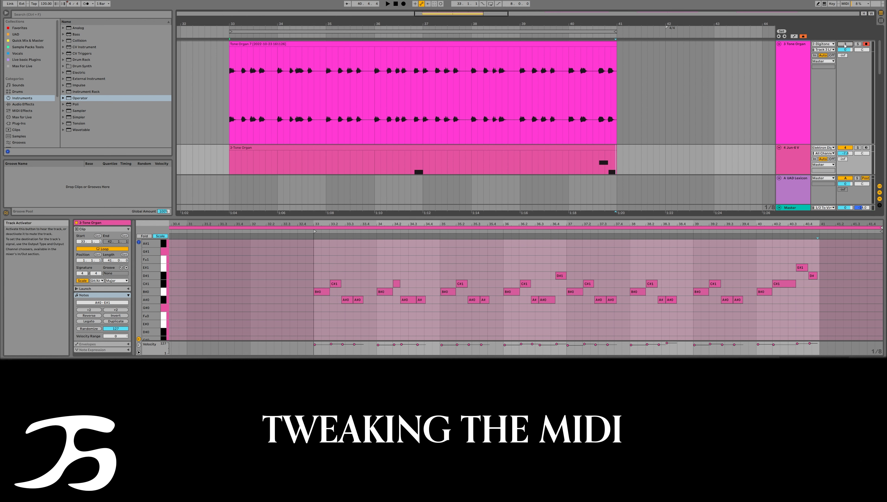
Play the cleaned-up MIDI clip from bar 33 with arrangement looping switched on to check its notes.
{"action": "key", "text": "space"}
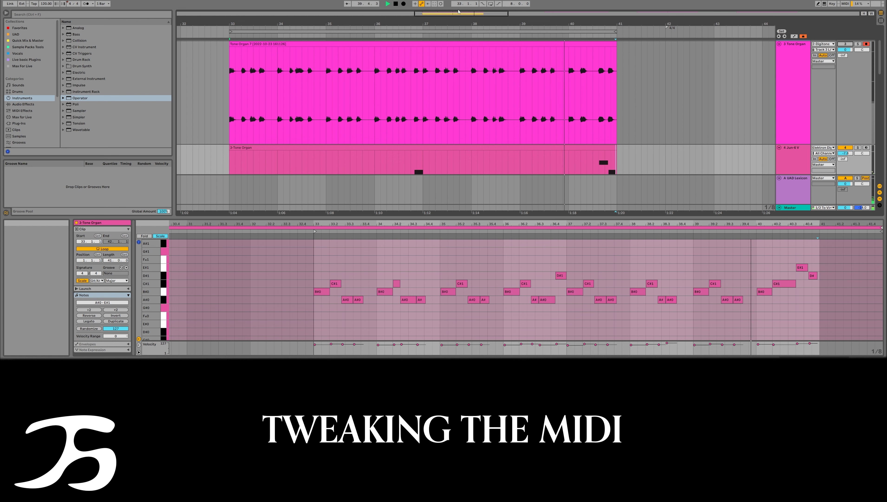
{"action": "key", "text": "ctrl+l"}
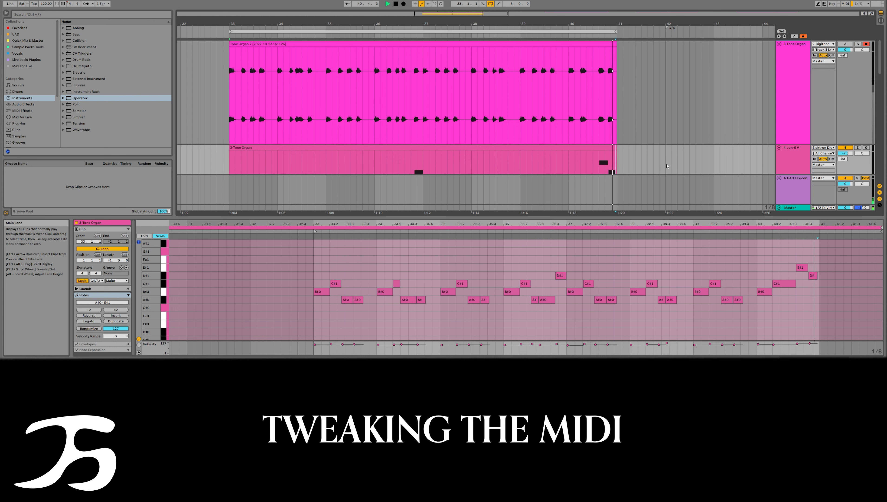
{"action": "key", "text": "space"}
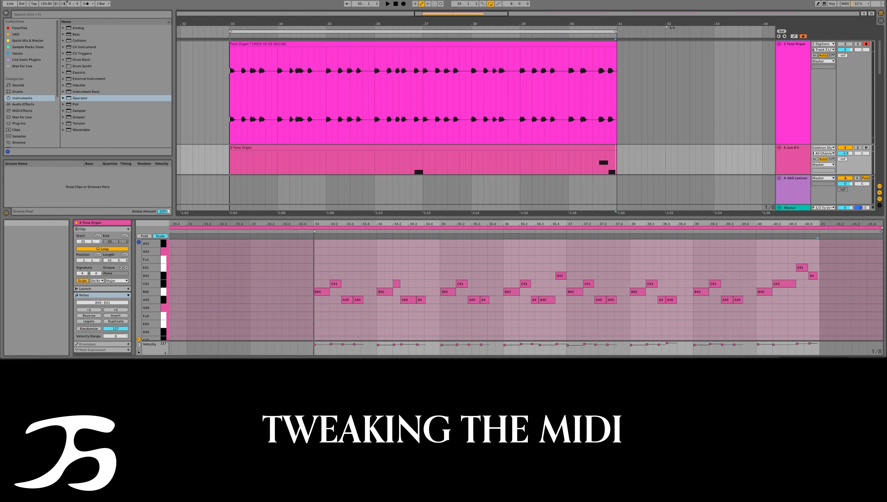
Open the Tone Organ MIDI clip on the Jun-6 V track and crop it.
{"action": "key", "text": "ctrl+alt+l"}
{"action": "left_click", "coordinate": [376, 72]}
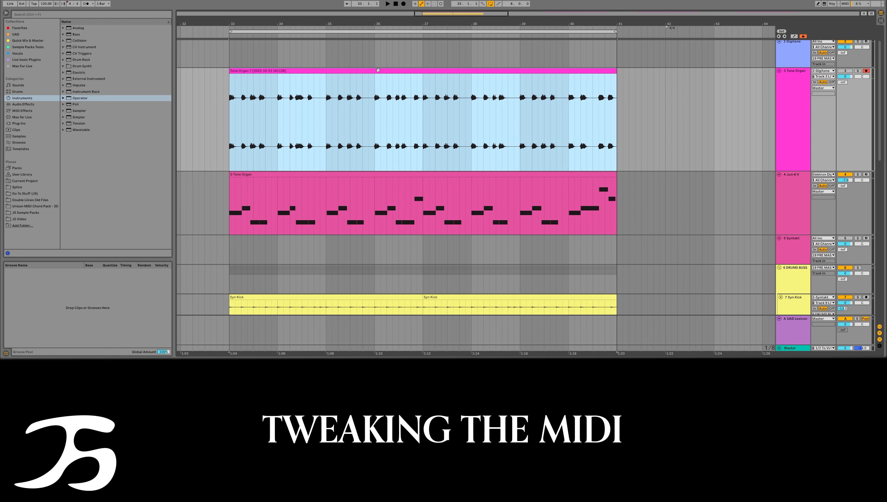
{"action": "left_click", "coordinate": [359, 175]}
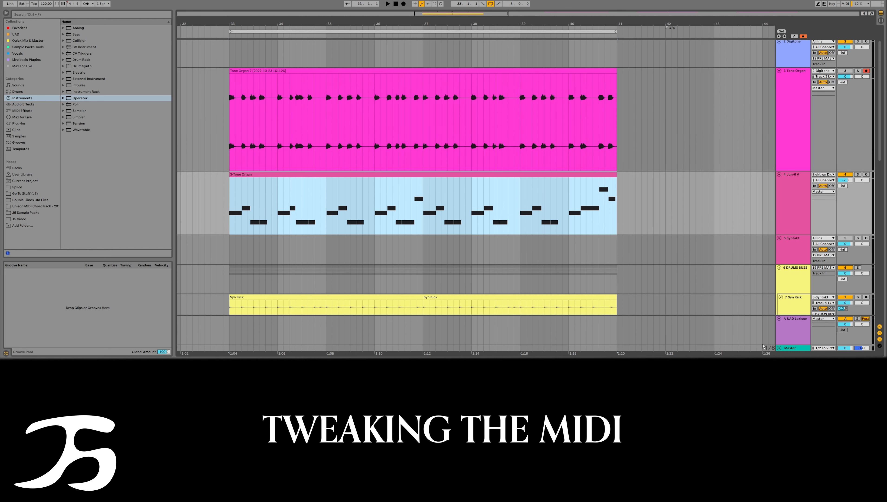
{"action": "double_click", "coordinate": [359, 175]}
{"action": "left_click", "coordinate": [513, 113]}
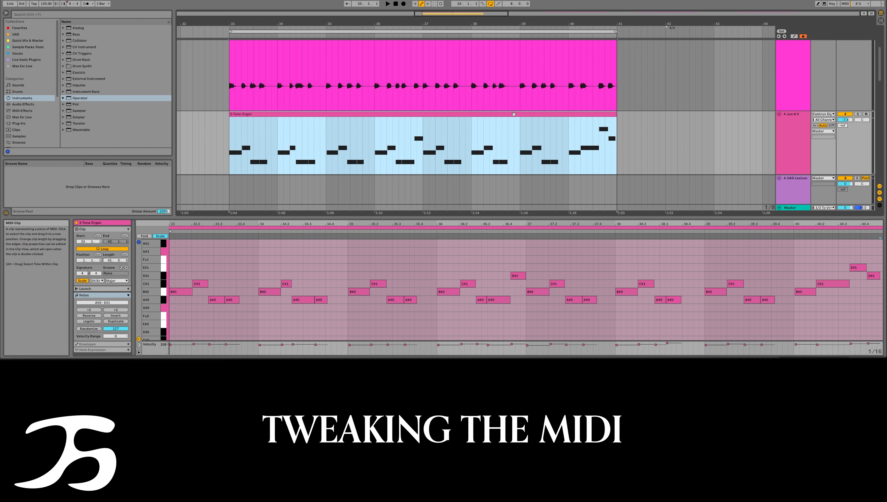
{"action": "right_click", "coordinate": [523, 131]}
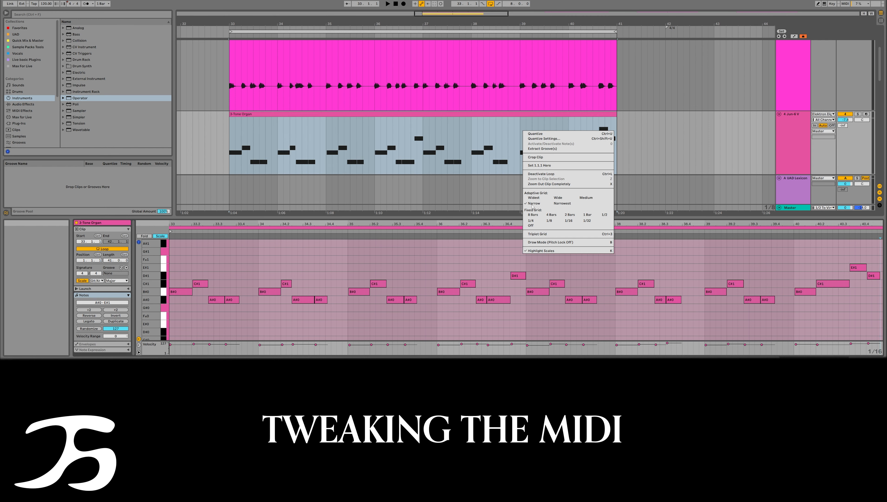
{"action": "left_click", "coordinate": [543, 158]}
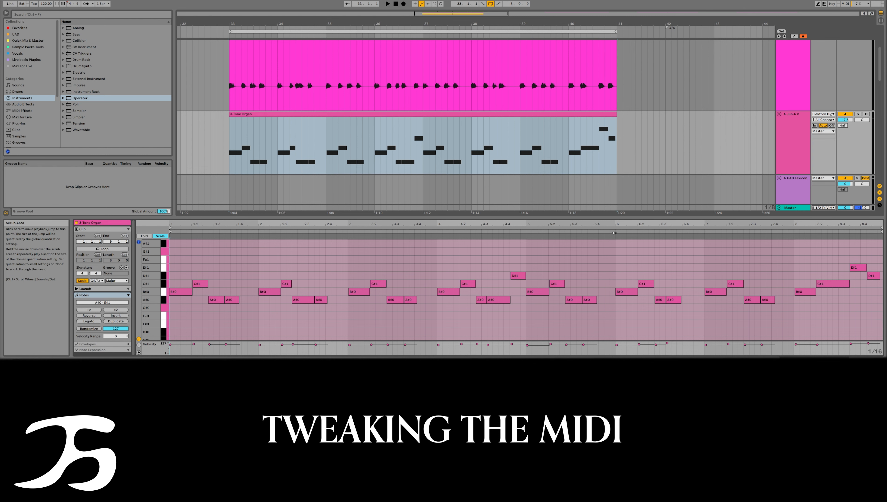
Look over the arrangement and examine the cropped MIDI clip's notes.
{"action": "left_click", "coordinate": [881, 360]}
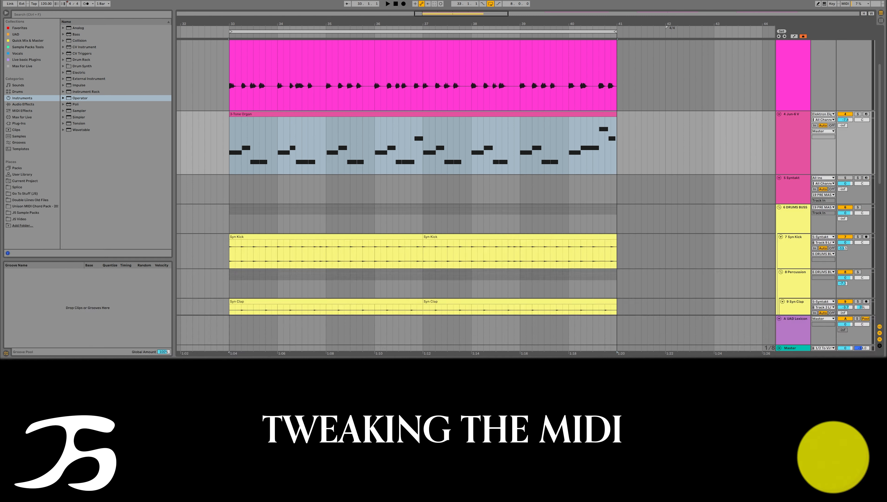
{"action": "scroll", "coordinate": [406, 145], "scroll_direction": "down", "scroll_amount": 4}
{"action": "scroll", "coordinate": [406, 145], "scroll_direction": "up", "scroll_amount": 4}
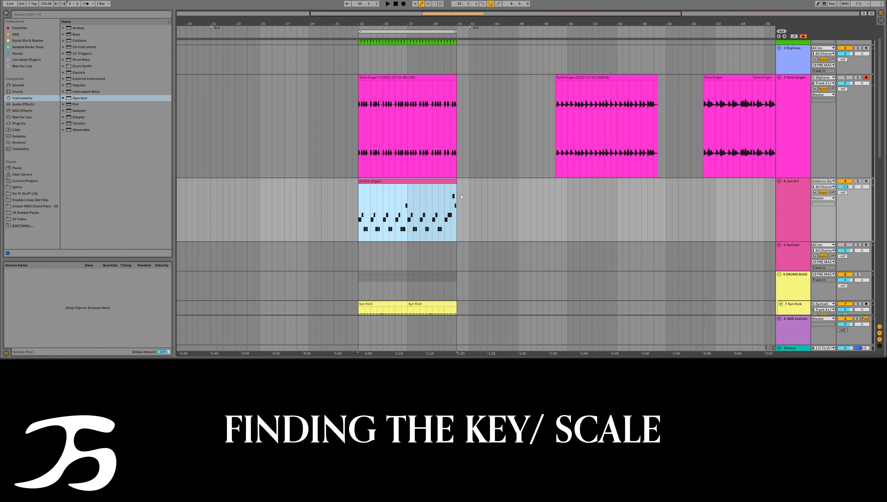
{"action": "key", "text": "shift+Tab"}
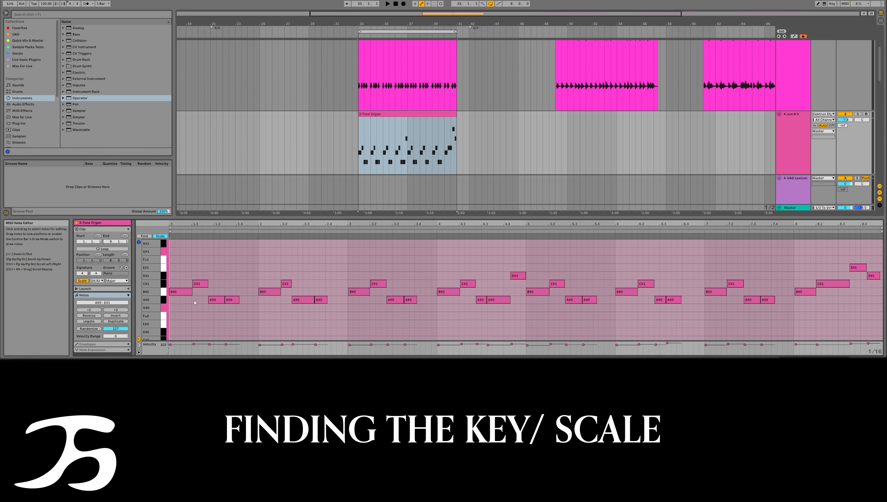
{"action": "scroll", "coordinate": [197, 300], "scroll_direction": "down", "scroll_amount": 2}
{"action": "scroll", "coordinate": [197, 299], "scroll_direction": "up", "scroll_amount": 3}
{"action": "left_click", "coordinate": [553, 139]}
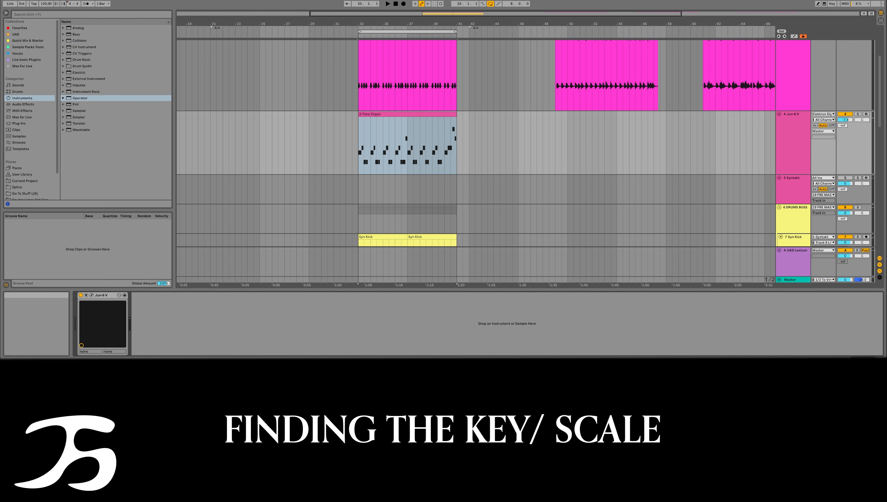
Search the plug-ins for "antar" and add the Antares VST3 plug-in Auto-Key to the Tone Organ audio track.
{"action": "left_click", "coordinate": [506, 88]}
{"action": "scroll", "coordinate": [387, 87], "scroll_direction": "up", "scroll_amount": 3}
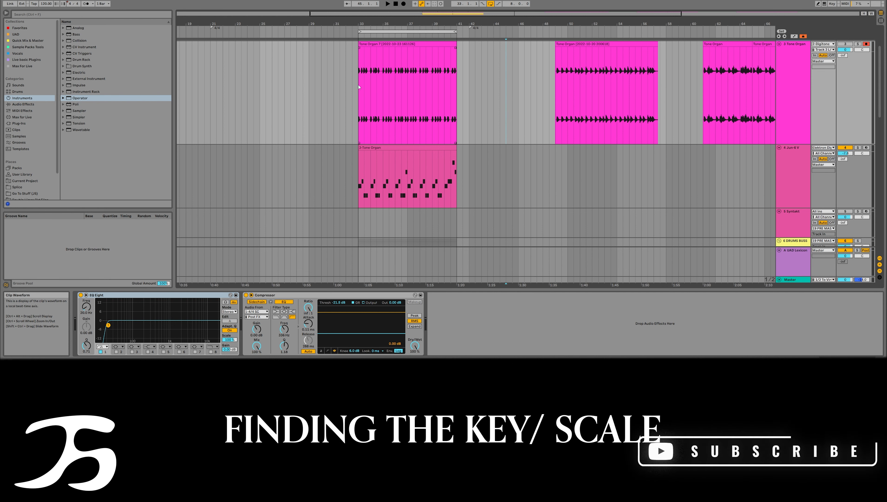
{"action": "left_click", "coordinate": [20, 16]}
{"action": "type", "text": "antar"}
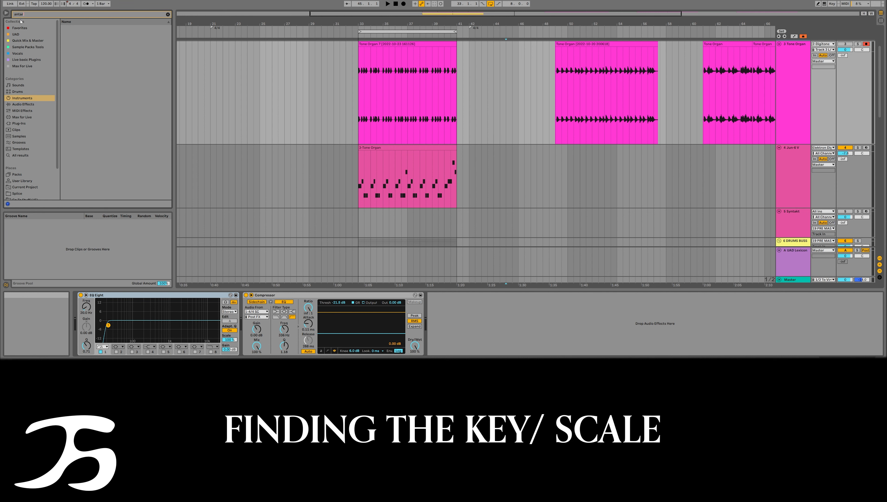
{"action": "left_click", "coordinate": [20, 123]}
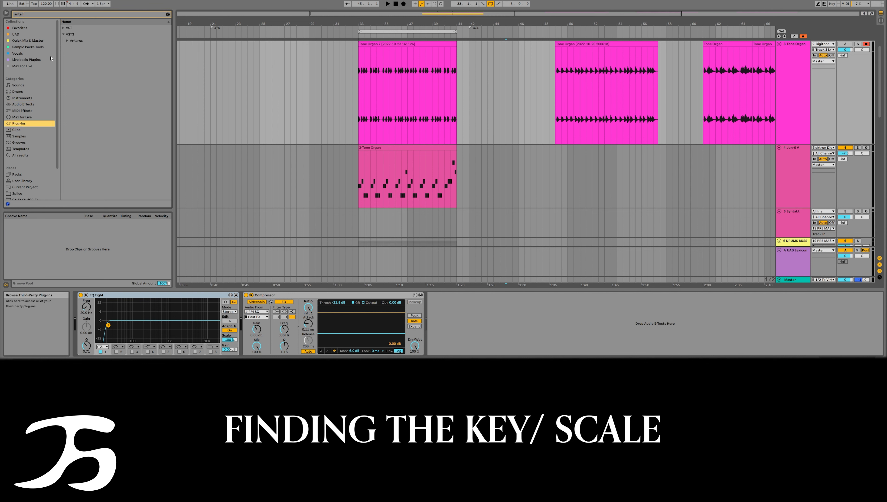
{"action": "left_click", "coordinate": [66, 34]}
{"action": "left_click", "coordinate": [67, 40]}
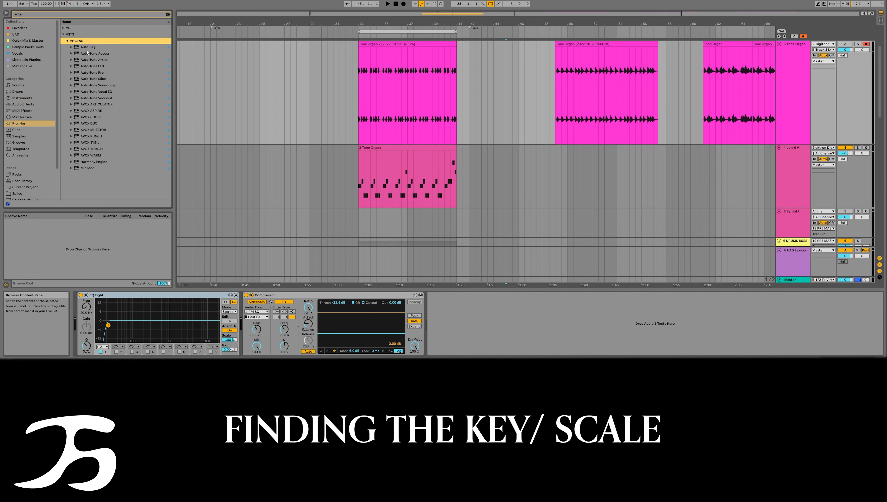
{"action": "left_click_drag", "start_coordinate": [87, 49], "coordinate": [368, 89]}
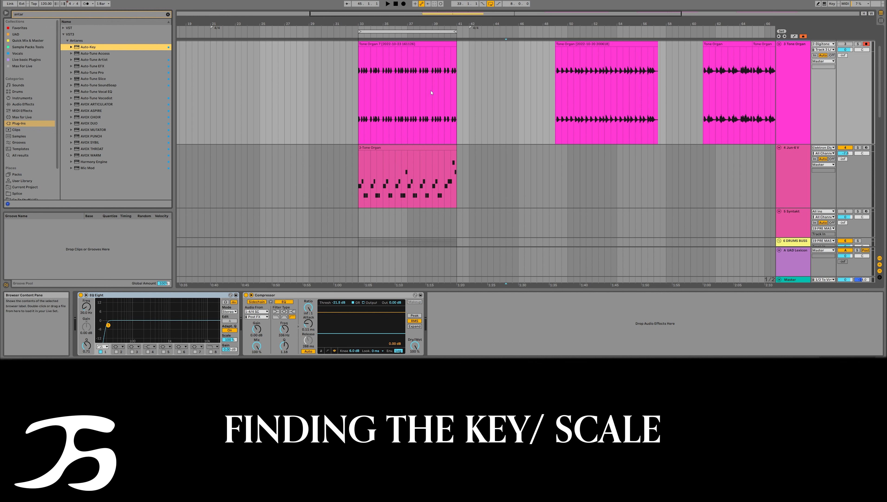
Play the Tone Organ audio from bar 33 through Auto-Key to detect its key, with looping switched off before stopping.
{"action": "left_click", "coordinate": [360, 86]}
{"action": "key", "text": "space"}
{"action": "left_click_drag", "start_coordinate": [360, 126], "coordinate": [289, 91]}
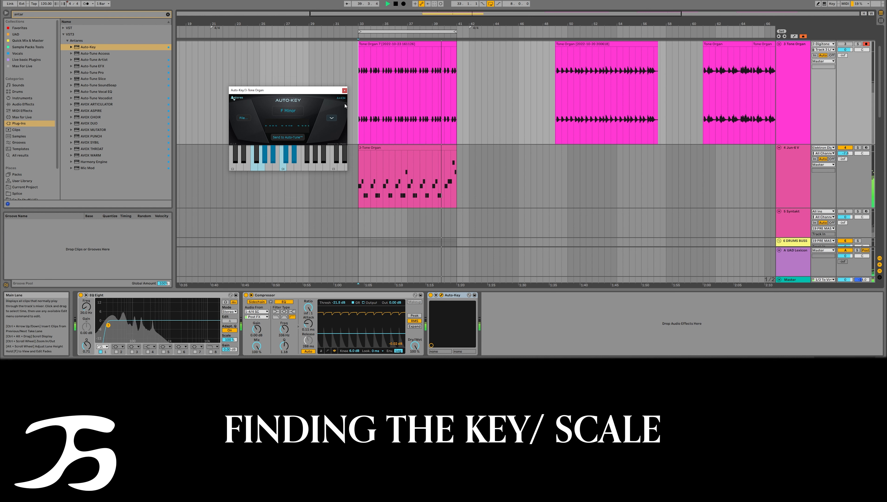
{"action": "left_click", "coordinate": [490, 3]}
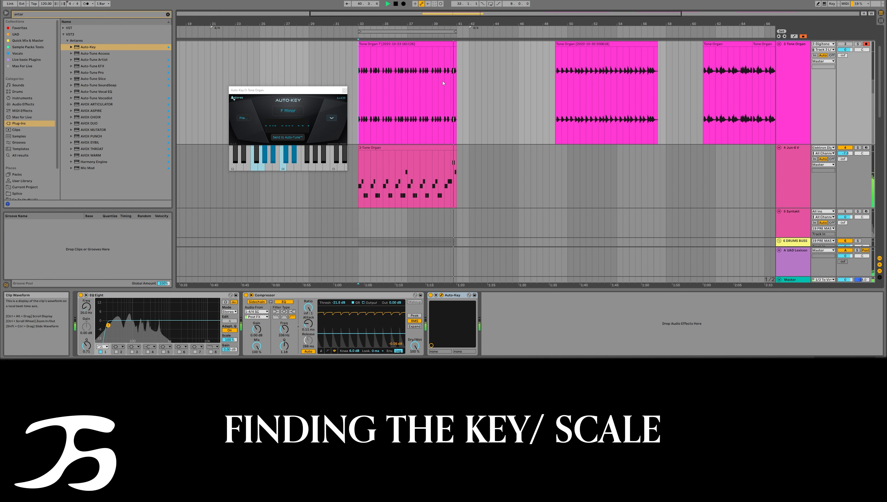
{"action": "key", "text": "space"}
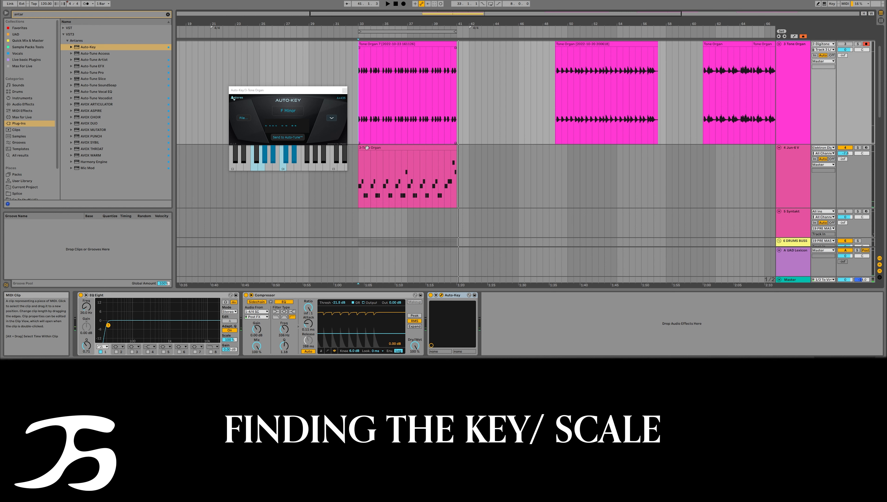
Set the Tone Organ MIDI clip's scale to F Minor and restrict its note editor to the keys of that scale.
{"action": "left_click", "coordinate": [441, 148]}
{"action": "key", "text": "shift+Tab"}
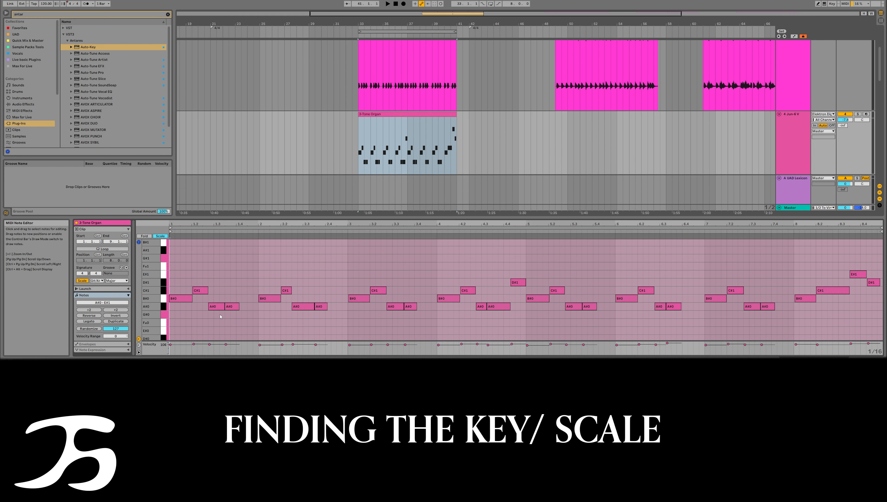
{"action": "left_click", "coordinate": [158, 237]}
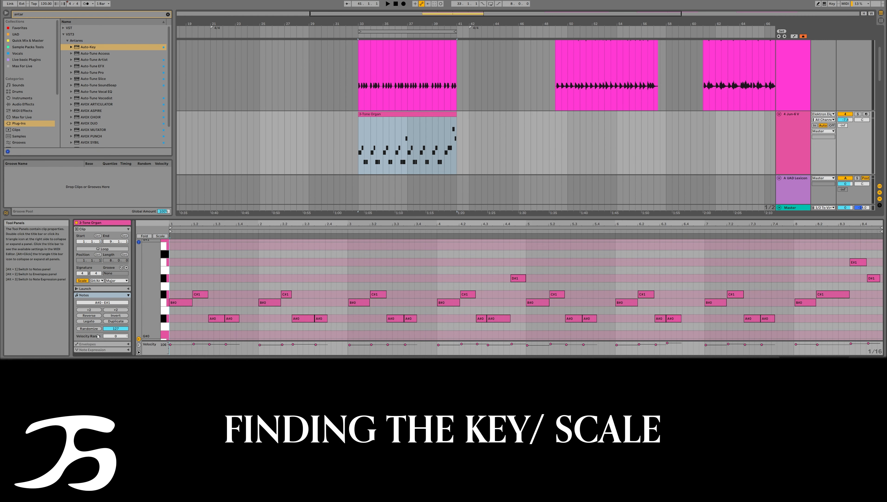
{"action": "left_click", "coordinate": [97, 280]}
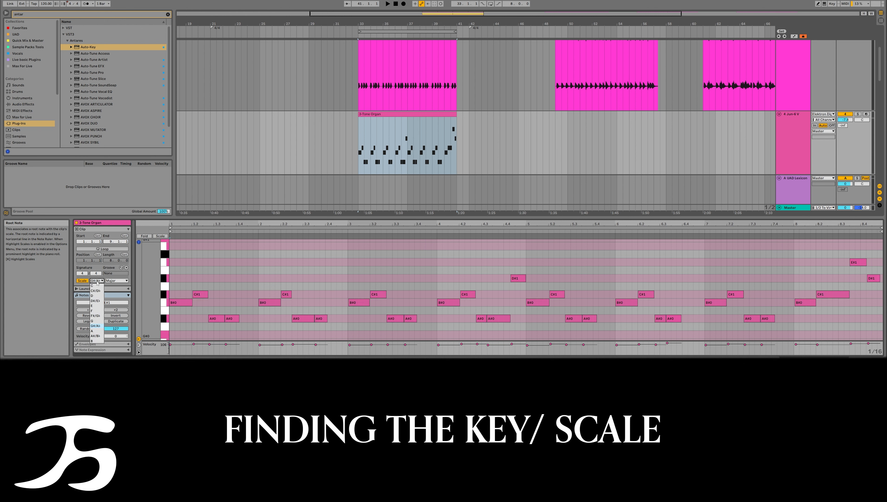
{"action": "left_click", "coordinate": [101, 310]}
{"action": "left_click", "coordinate": [118, 281]}
{"action": "left_click", "coordinate": [116, 109]}
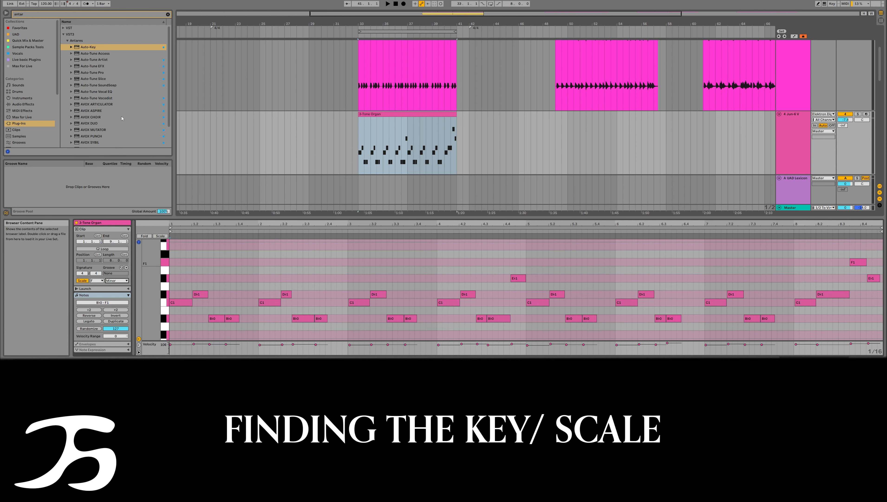
{"action": "left_click", "coordinate": [162, 236]}
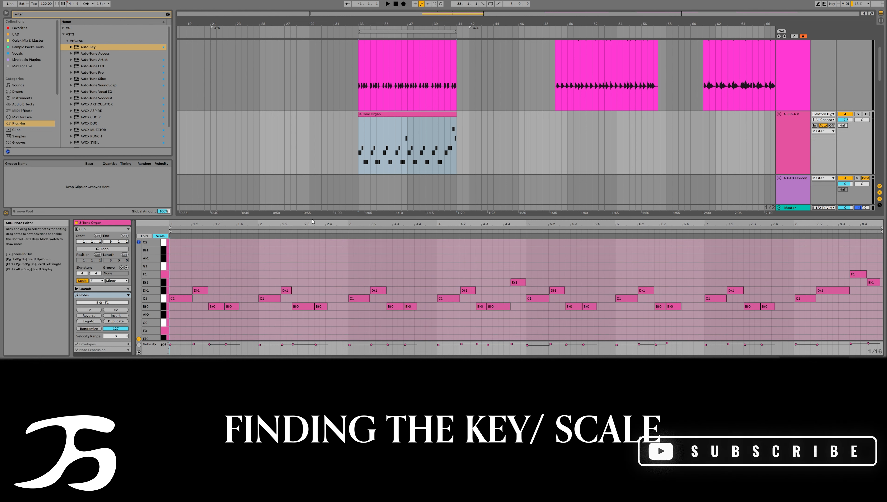
Enlarge the MIDI note editor, examine the Tone Organ clip's notes against the scale, and close the clip editor.
{"action": "left_click_drag", "start_coordinate": [191, 218], "coordinate": [191, 163]}
{"action": "mouse_move", "coordinate": [183, 210]}
{"action": "left_mouse_down"}
{"action": "mouse_move", "coordinate": [869, 278]}
{"action": "mouse_move", "coordinate": [882, 288]}
{"action": "left_mouse_up"}
{"action": "left_click", "coordinate": [856, 292]}
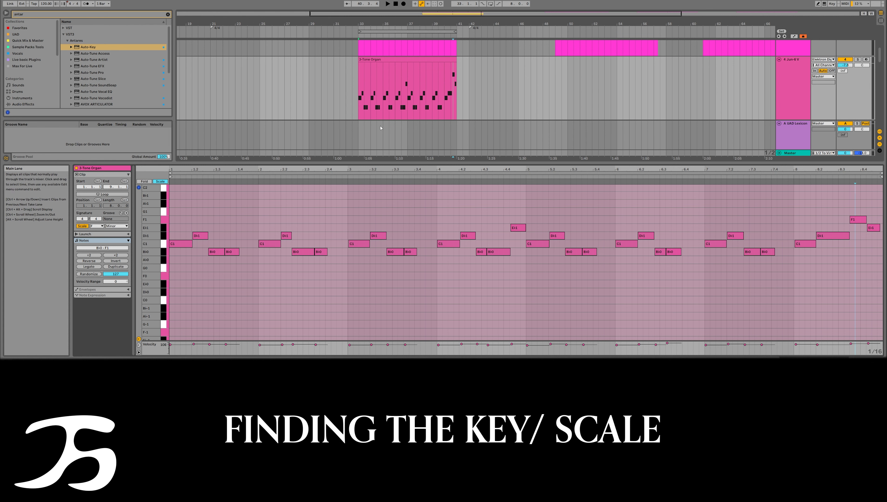
{"action": "scroll", "coordinate": [199, 249], "scroll_direction": "up", "scroll_amount": 2}
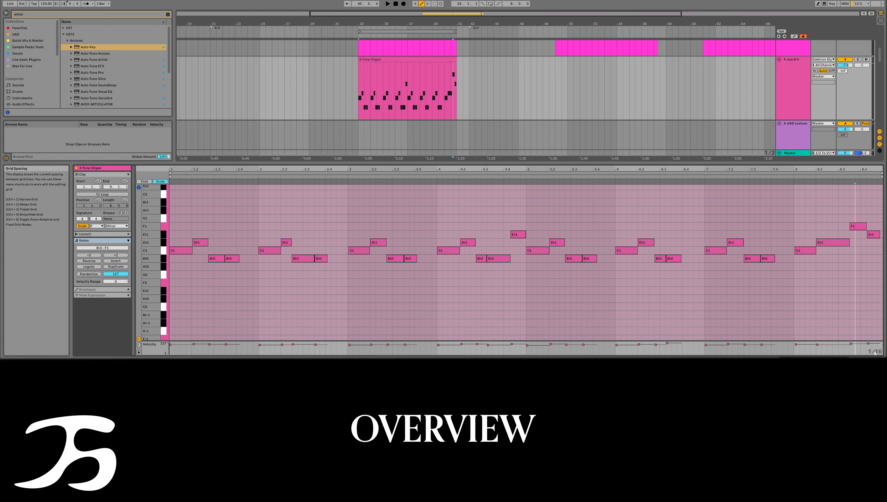
{"action": "key", "text": "ctrl+alt+l"}
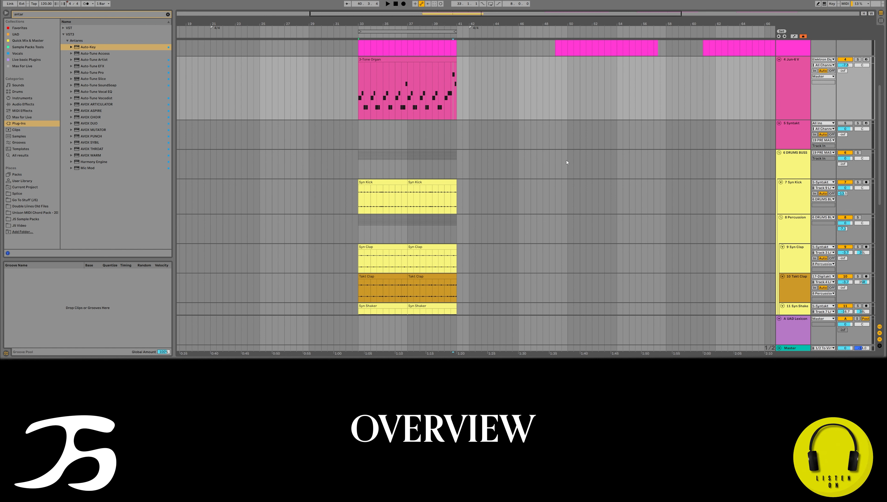
Close the Auto-Key window and delete the plug-in from the Tone Organ audio track.
{"action": "scroll", "coordinate": [566, 162], "scroll_direction": "up", "scroll_amount": 4}
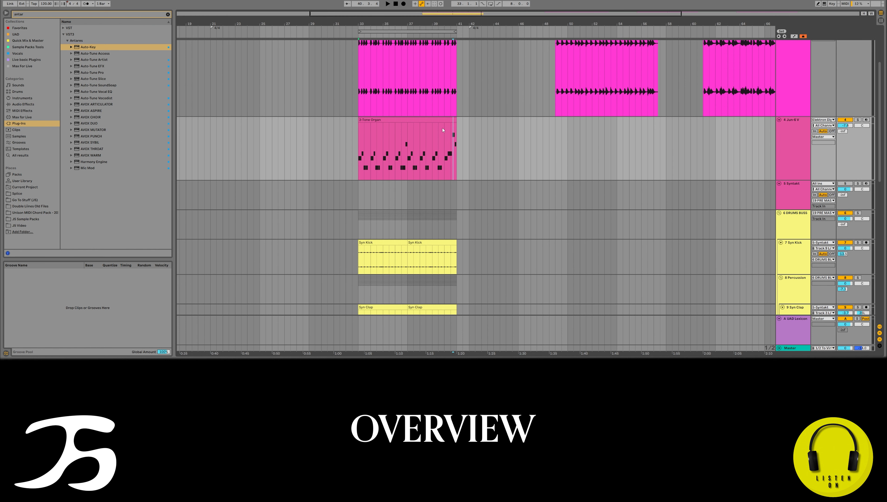
{"action": "scroll", "coordinate": [442, 130], "scroll_direction": "up", "scroll_amount": 2}
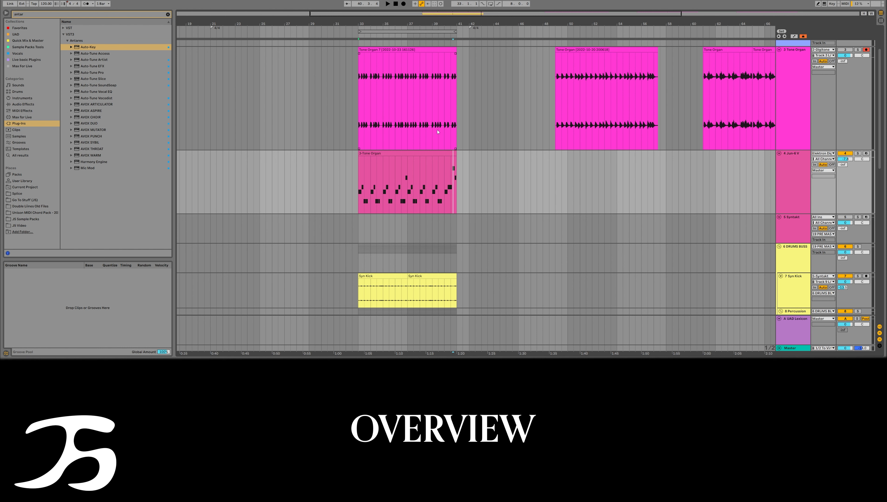
{"action": "left_click", "coordinate": [426, 77]}
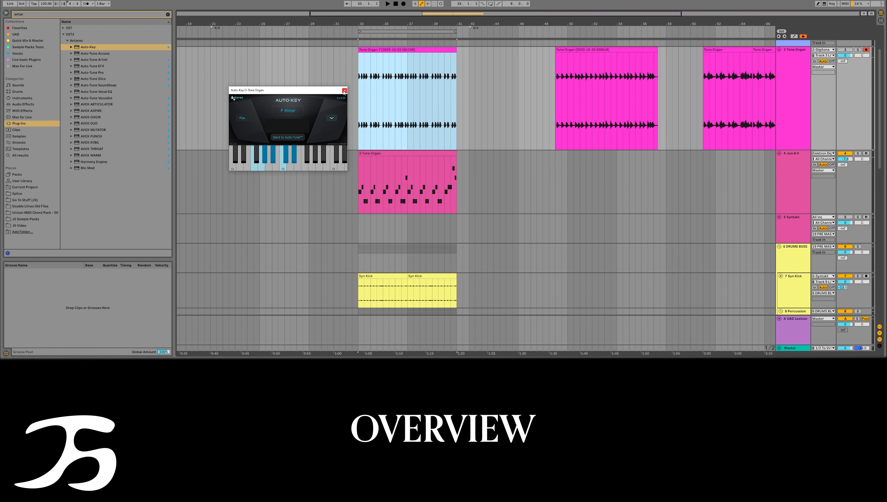
{"action": "left_click", "coordinate": [345, 90]}
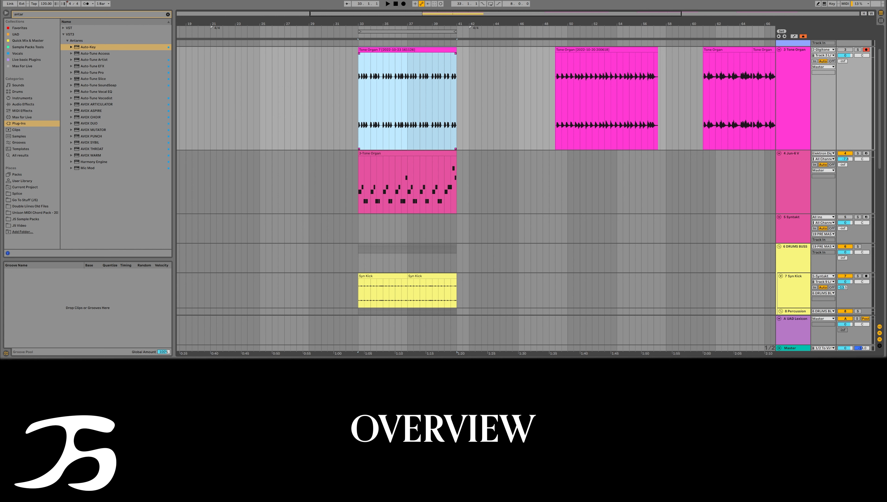
{"action": "key", "text": "shift+Tab"}
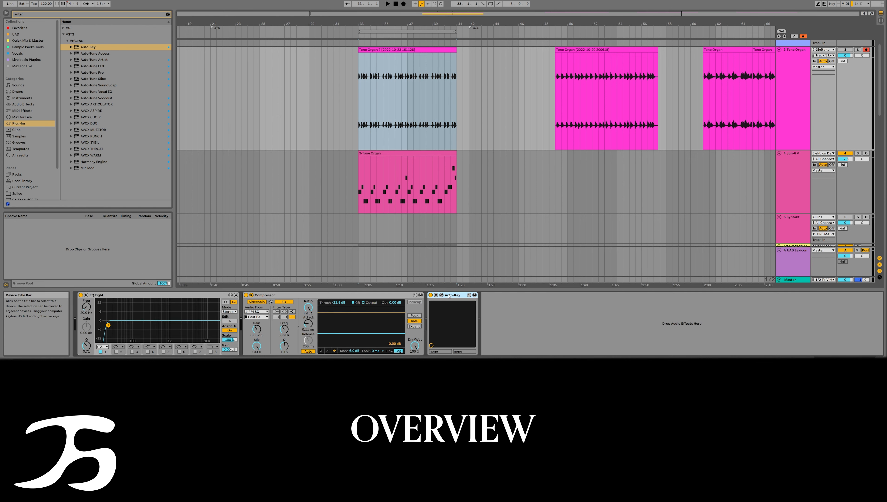
{"action": "key", "text": "Delete"}
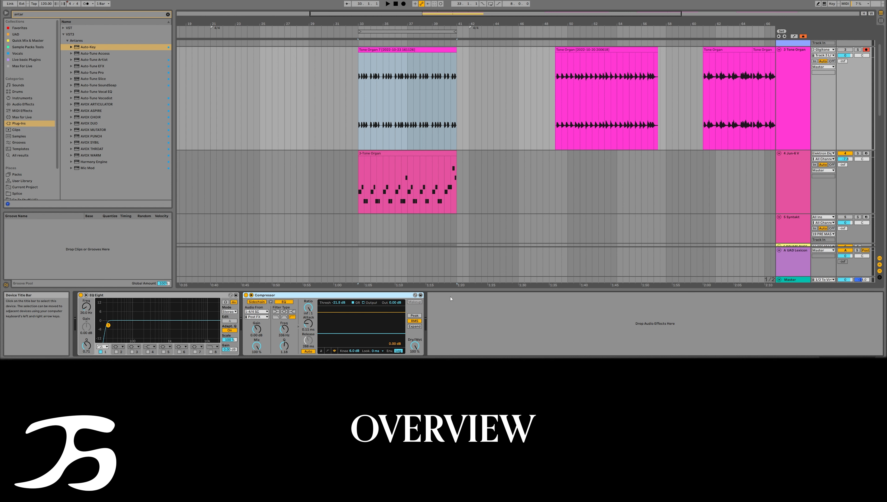